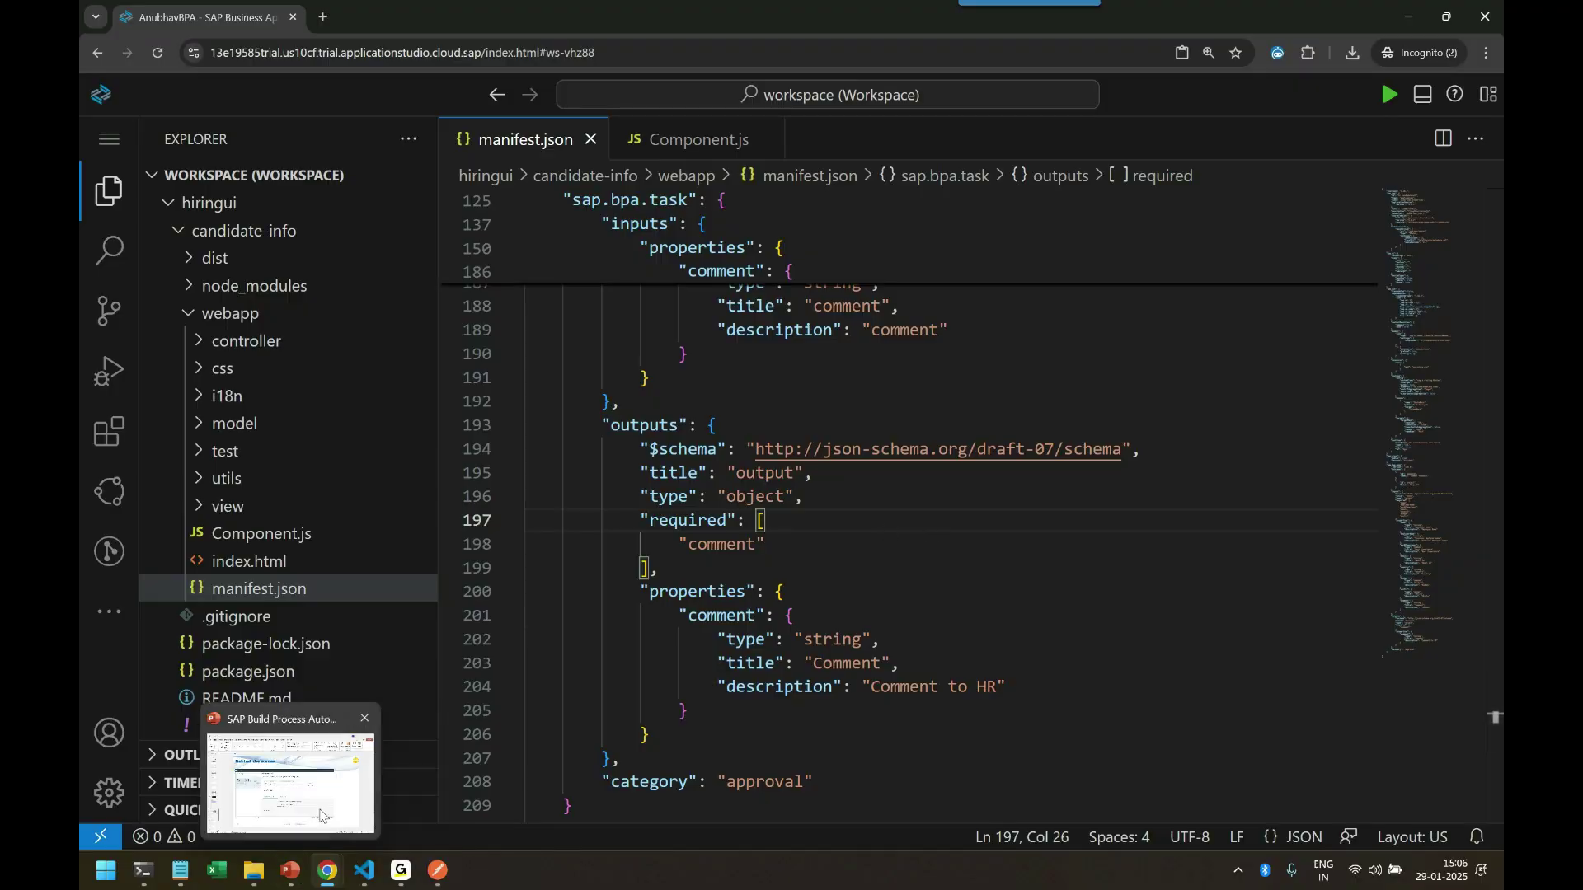
- Switch from BAS to the PowerPoint training deck at the Recap slide 90
click(290, 779)
scroll(695, 740, down, 1)
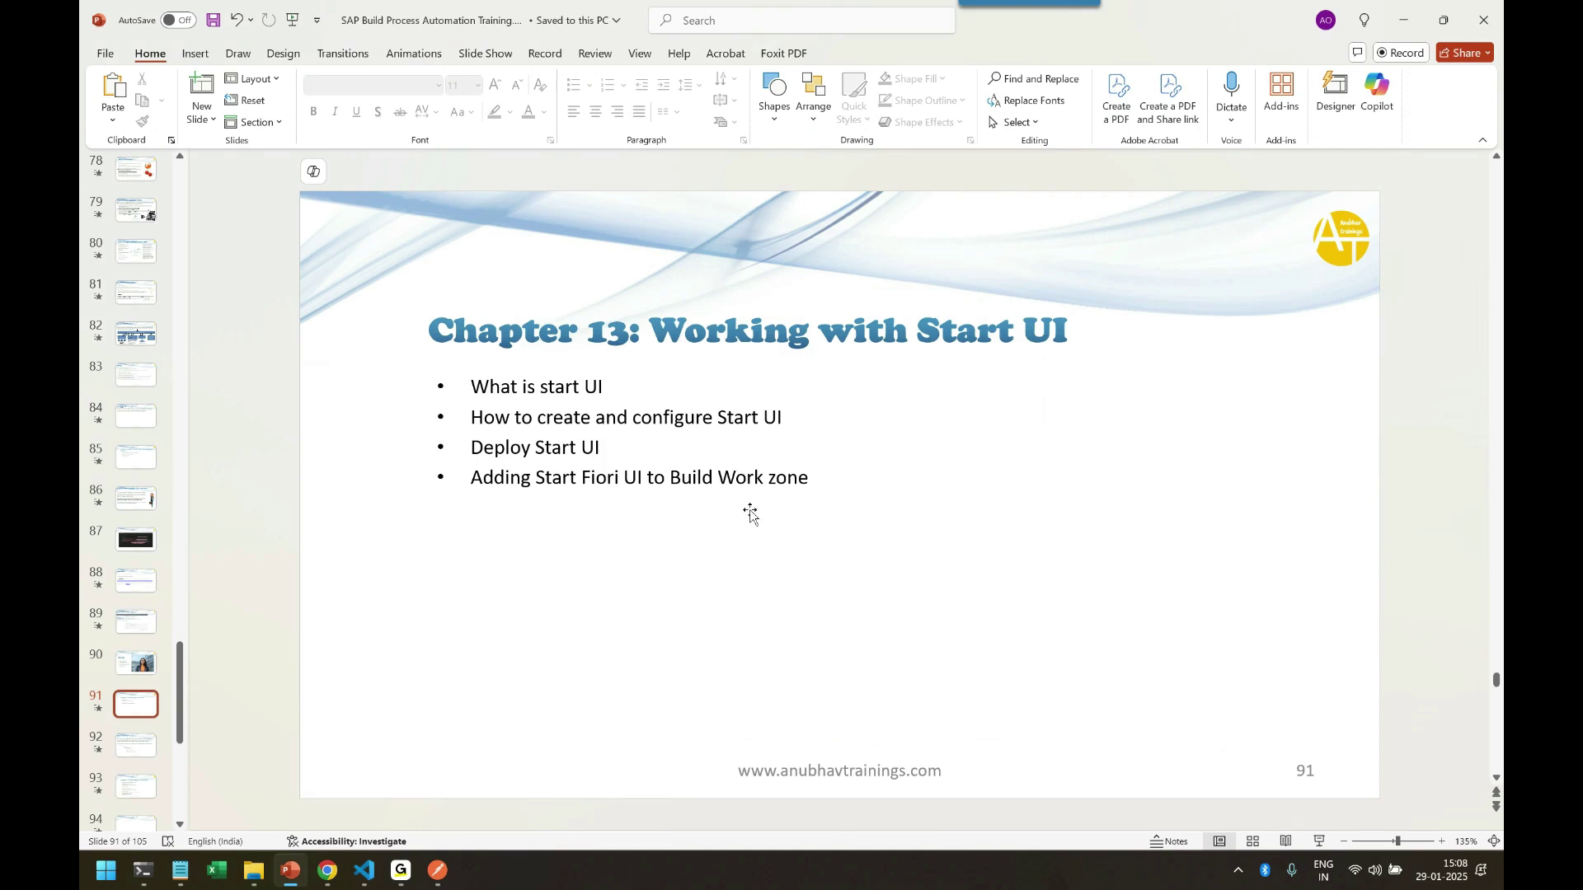
scroll(747, 507, up, 1)
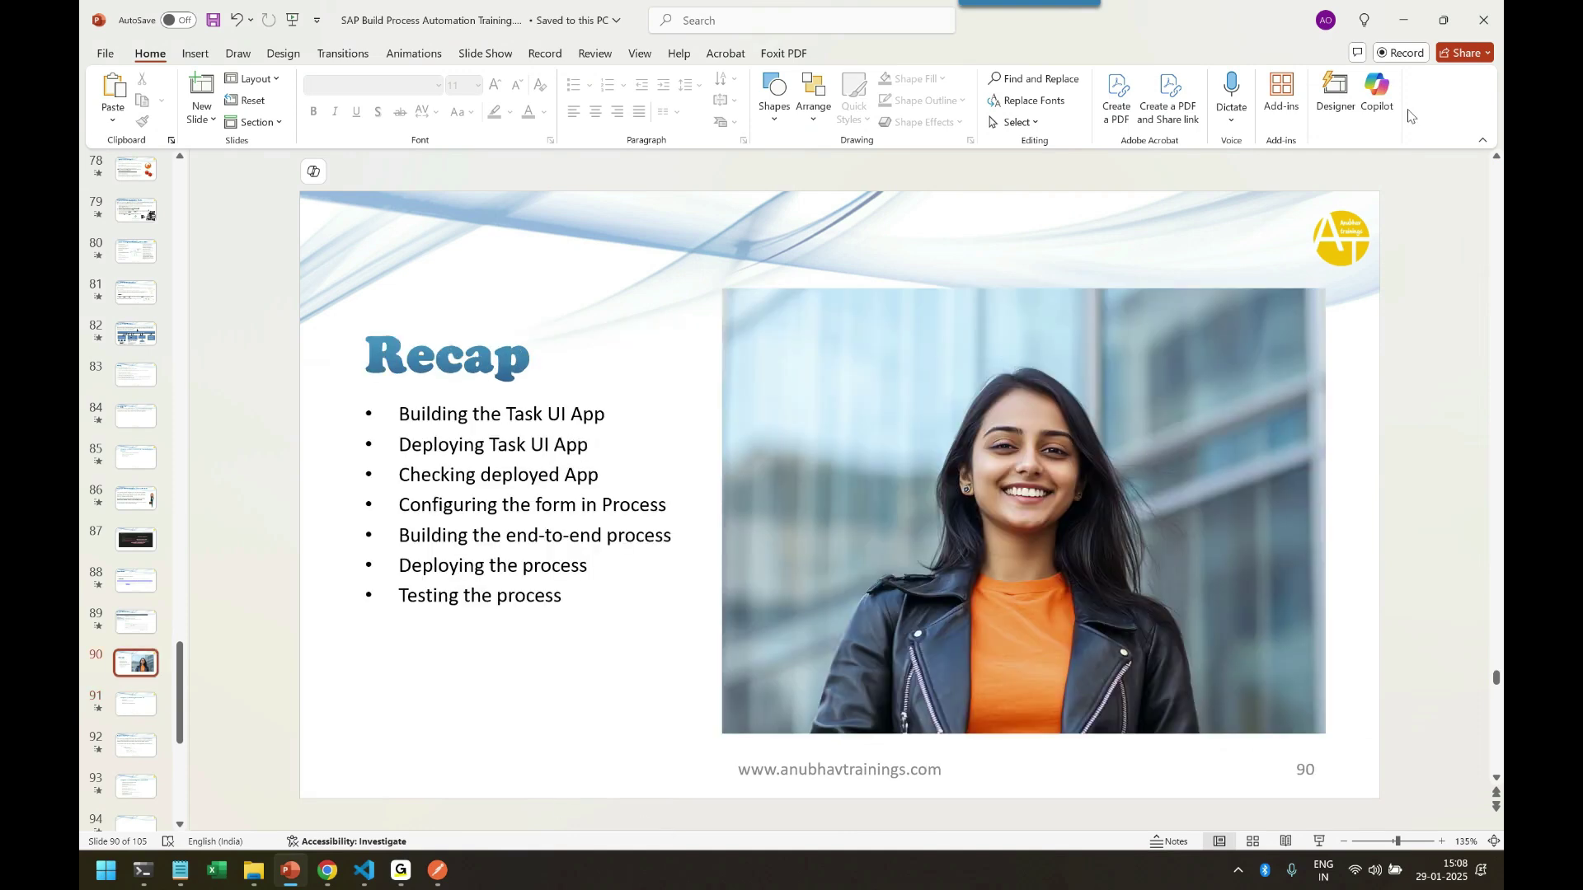
- Return to the candidate-info project and open Main.view.xml from webapp > view
click(1404, 21)
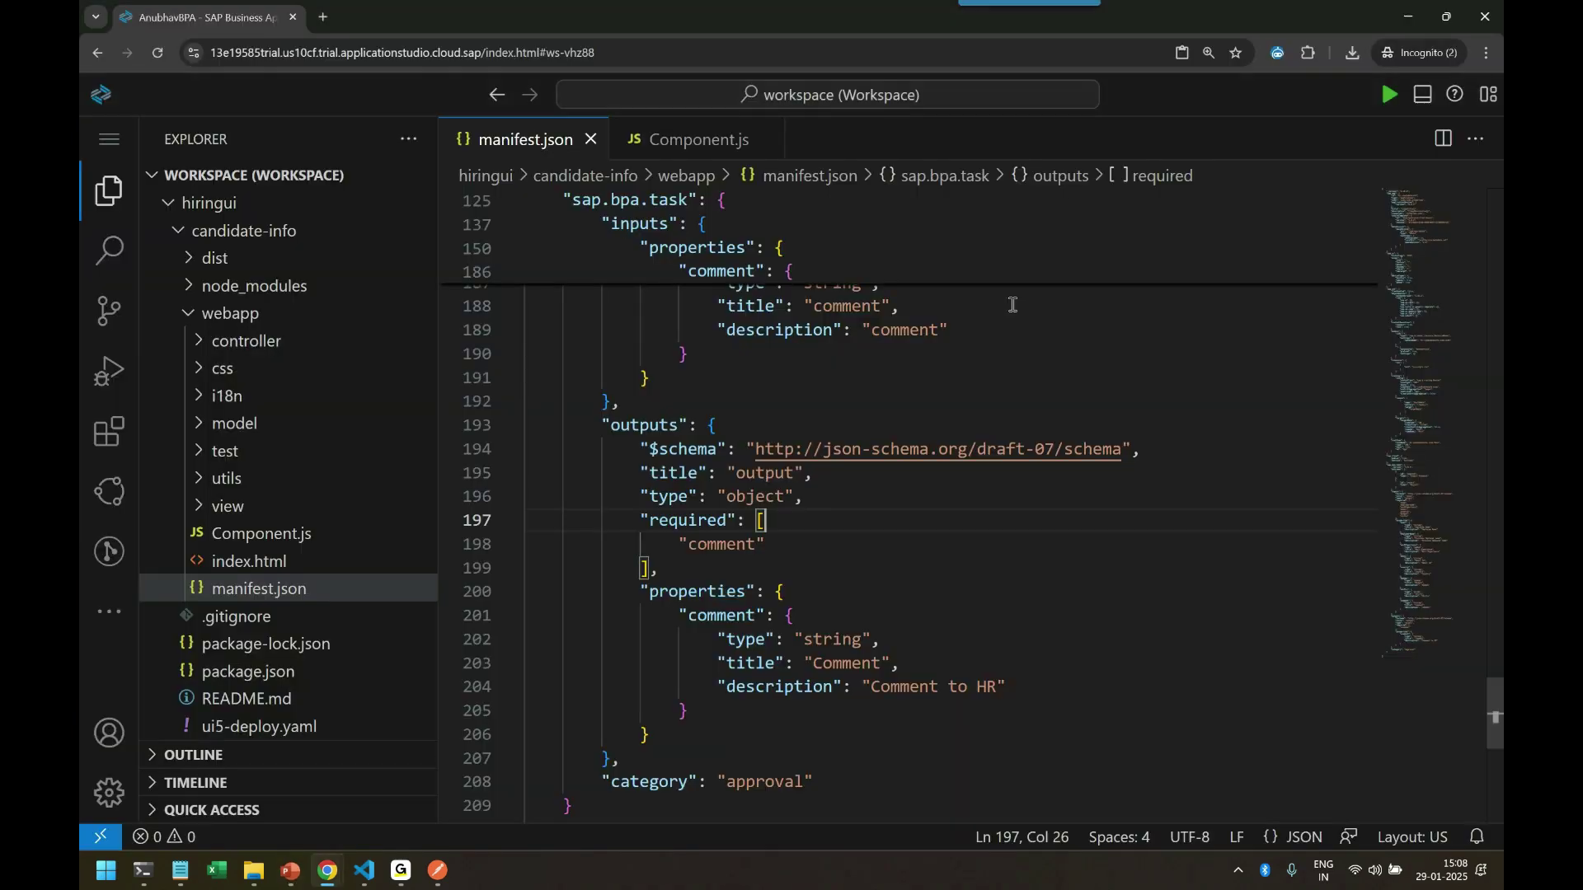
click(205, 238)
click(204, 238)
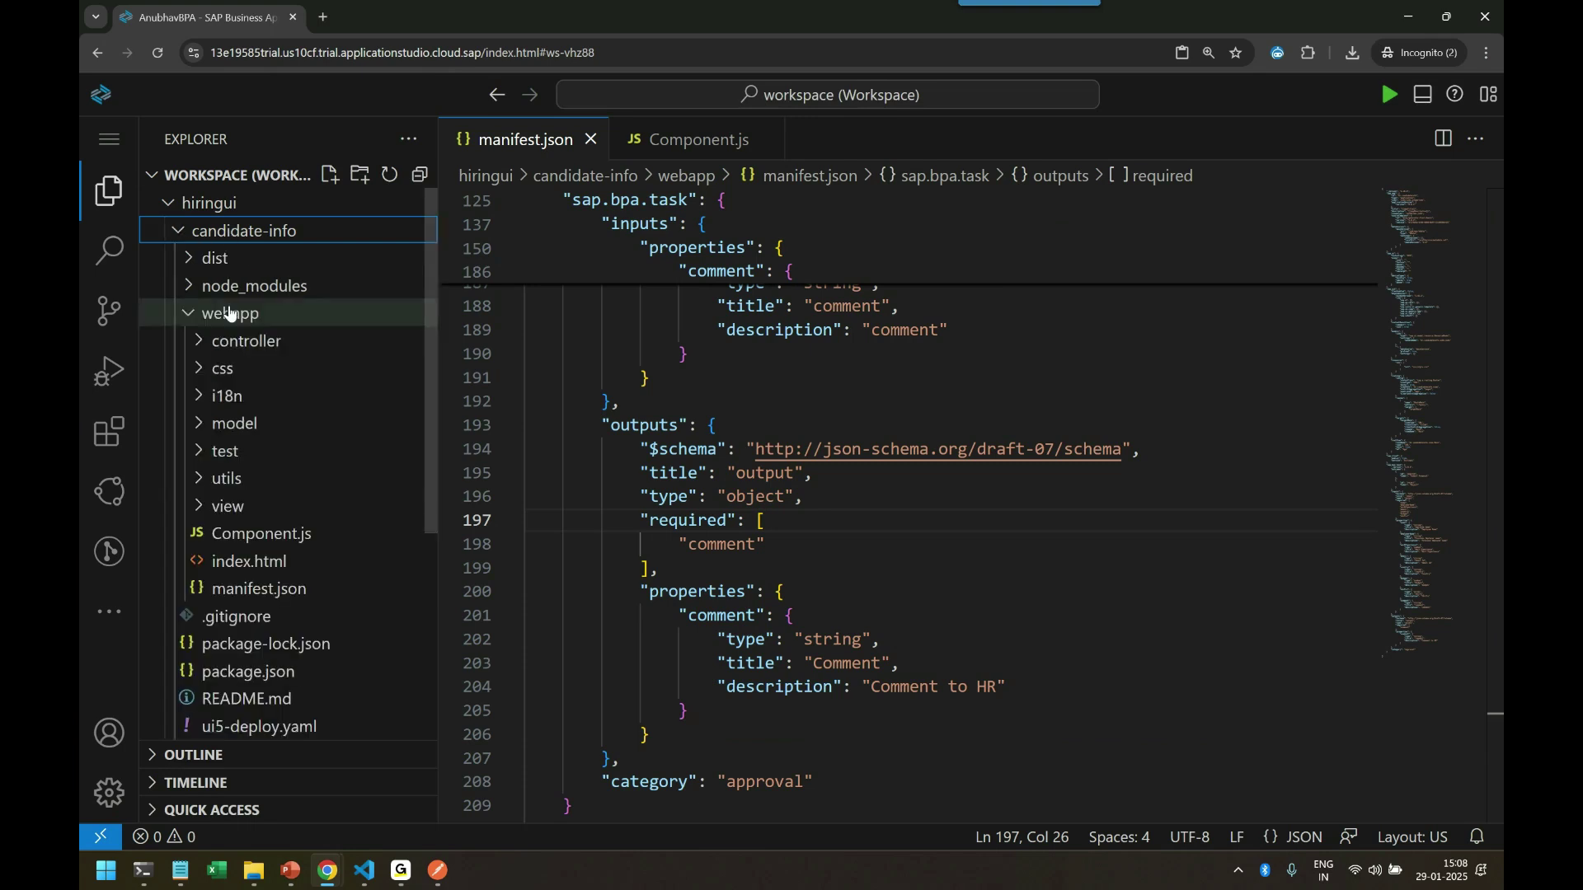
scroll(742, 415, up, 20)
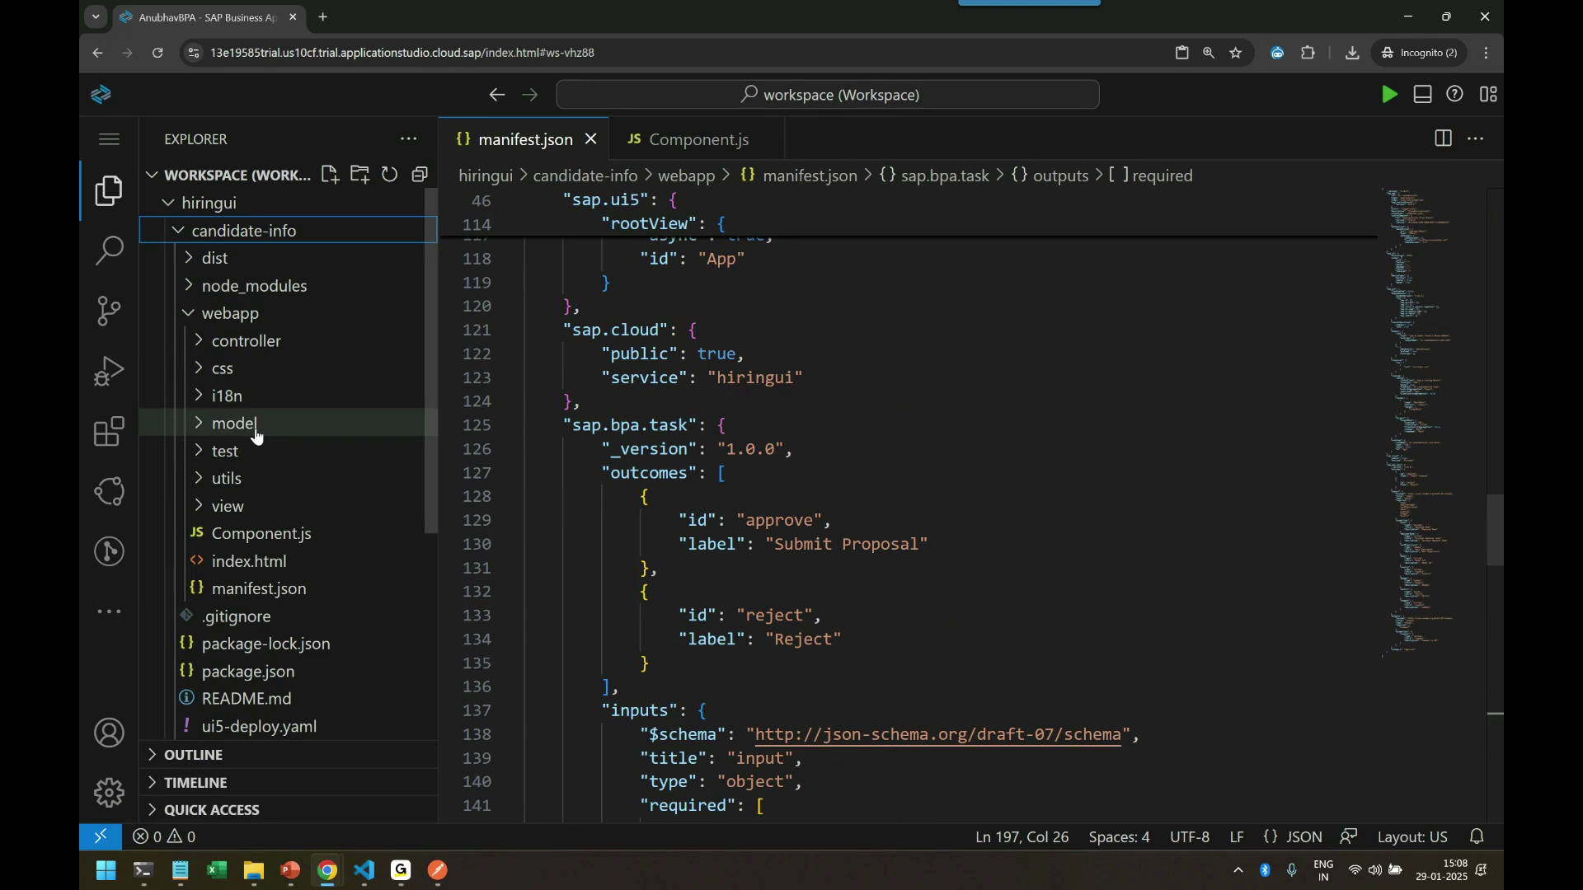
click(235, 506)
click(279, 534)
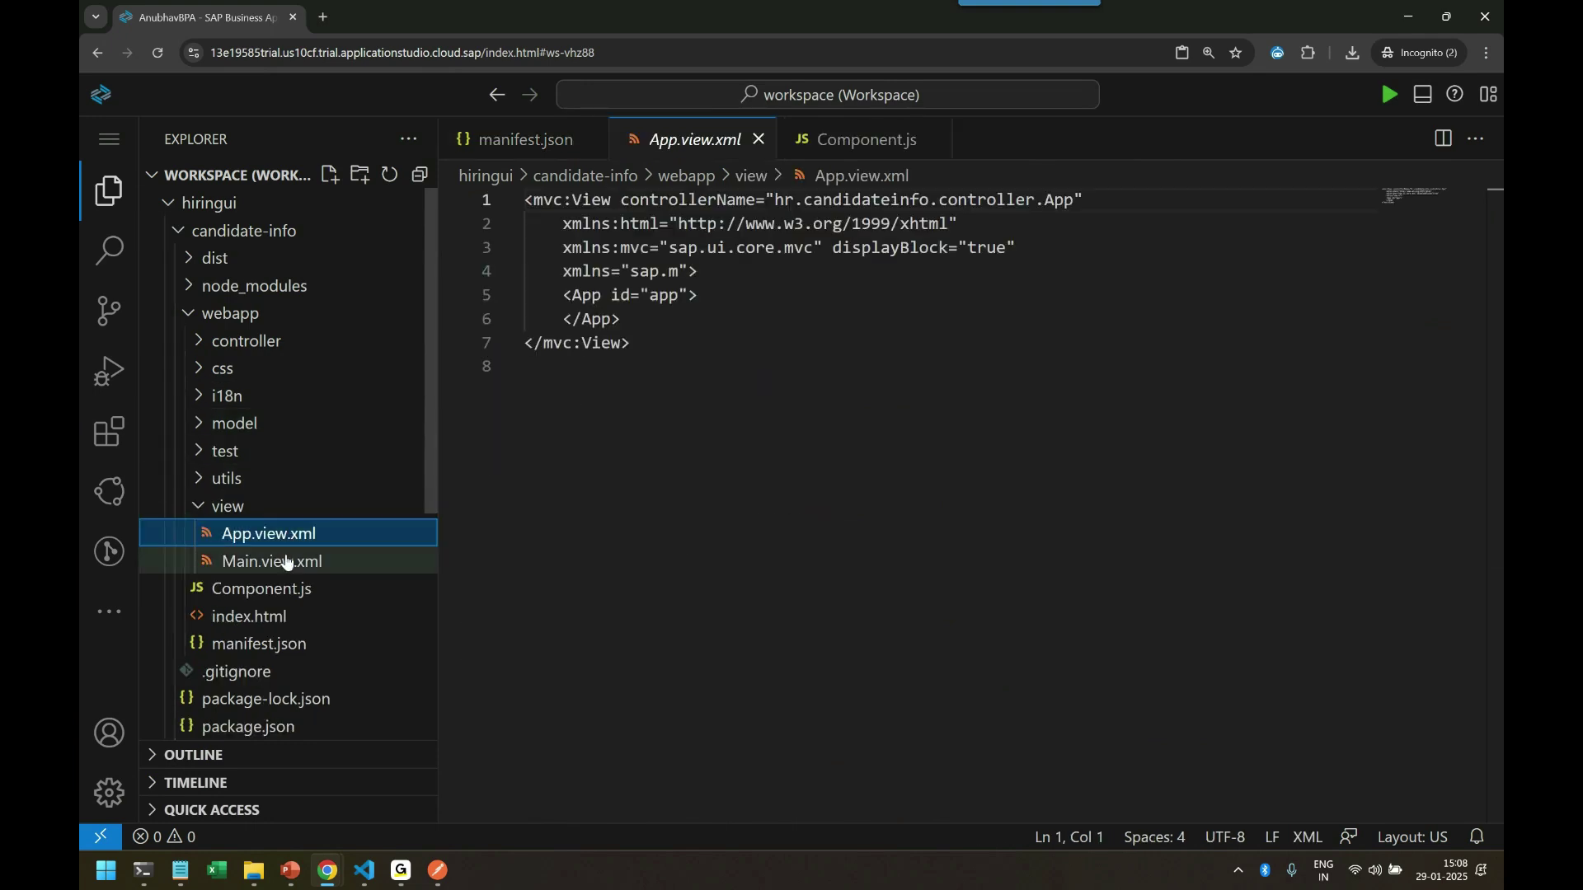
click(286, 569)
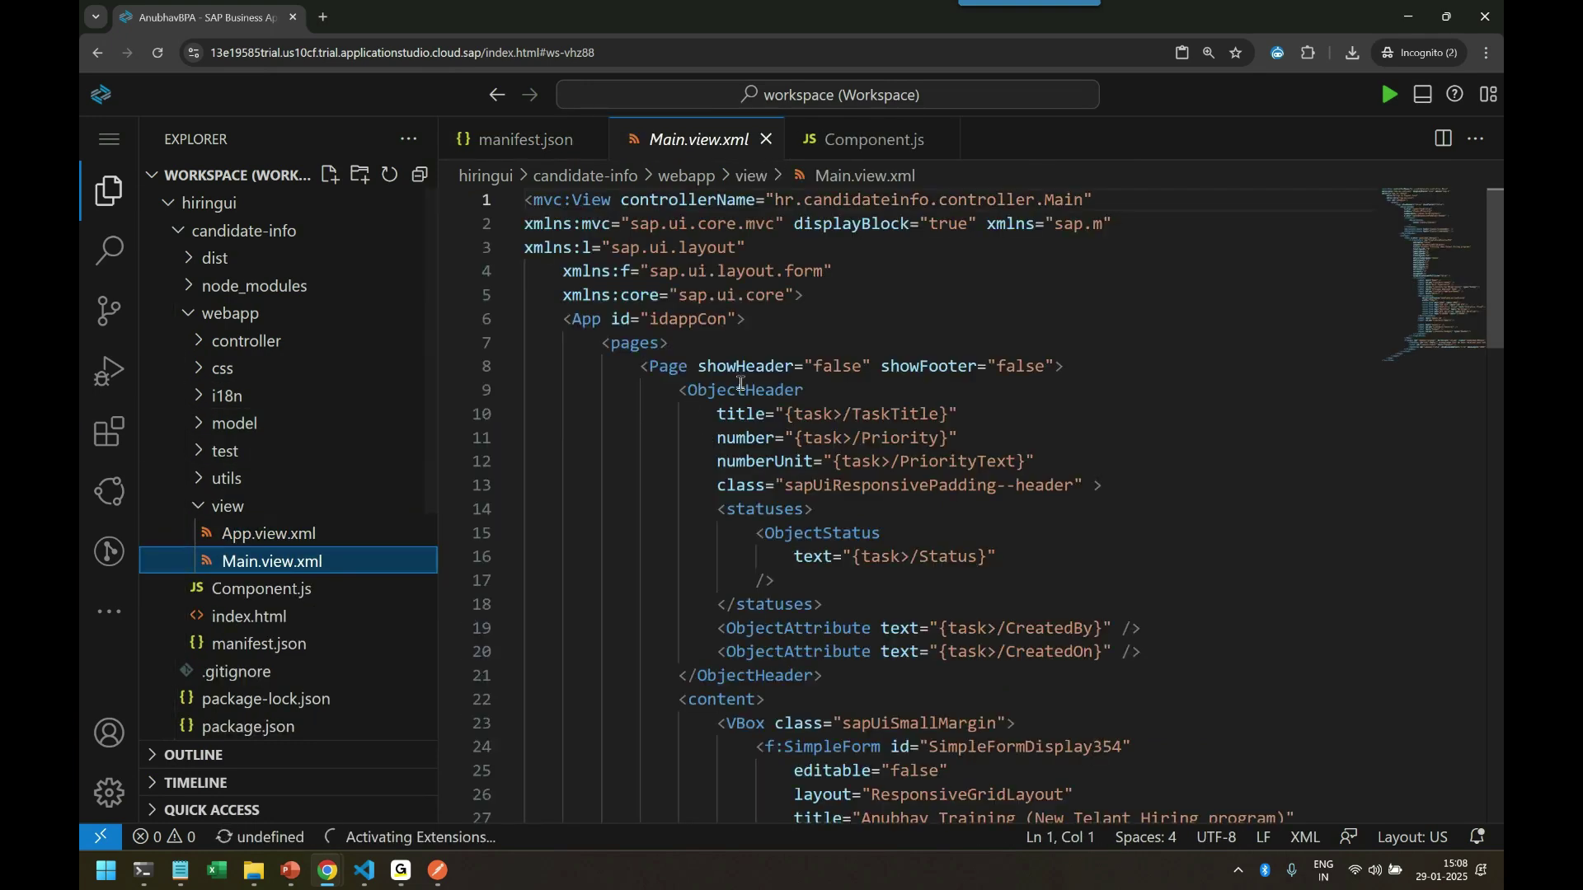
- Highlight the Skills MultiComboBox block listing the technologies in Main.view.xml
scroll(771, 463, down, 6)
scroll(771, 463, down, 6)
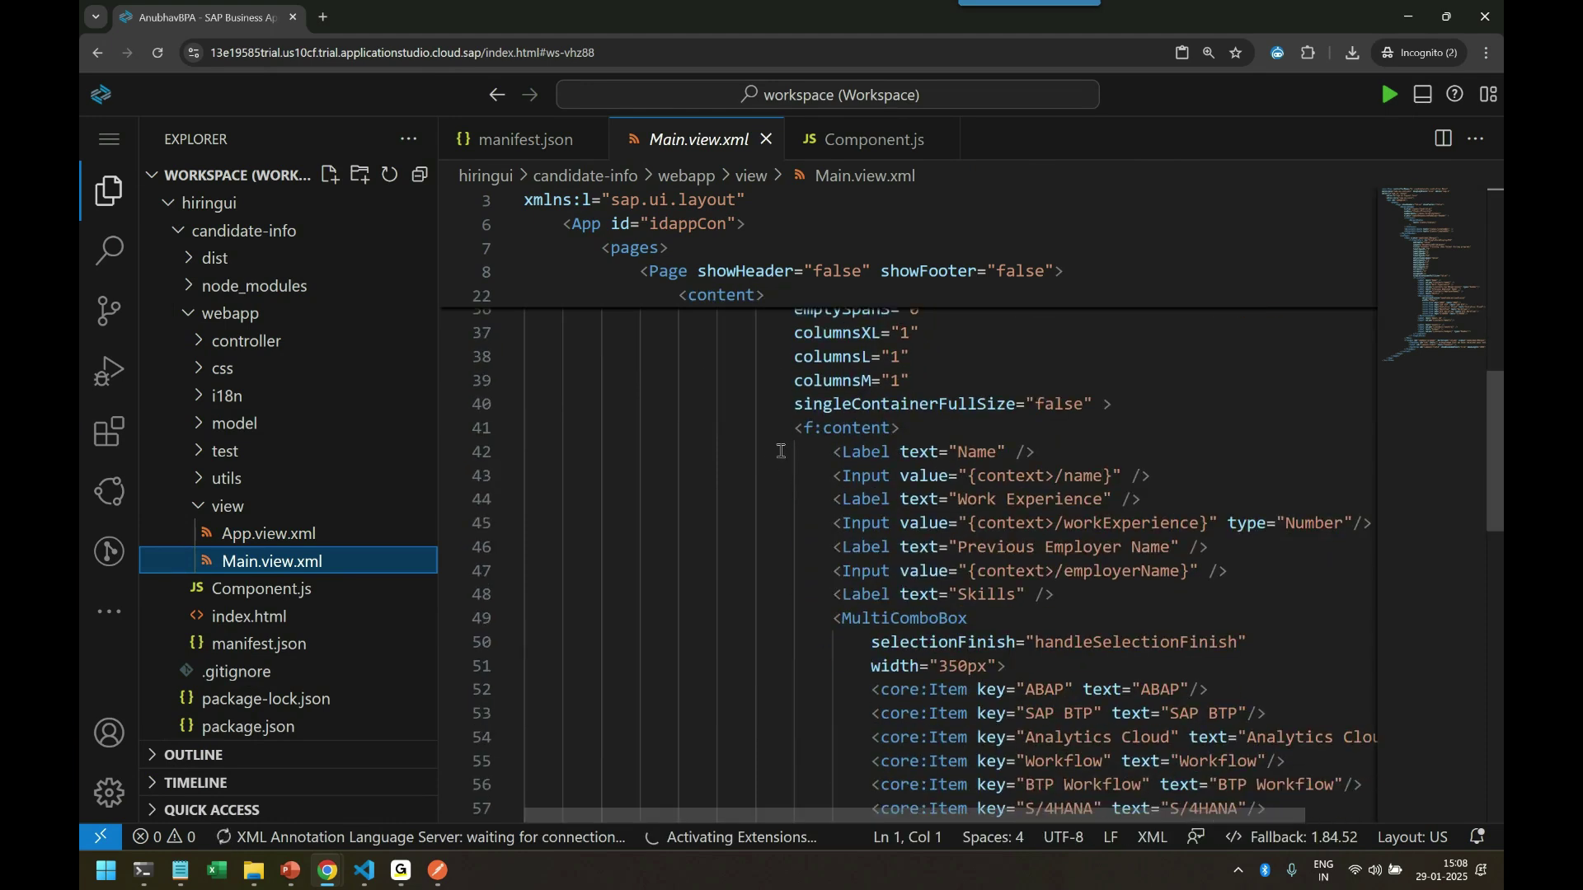
drag(833, 404, 1272, 640)
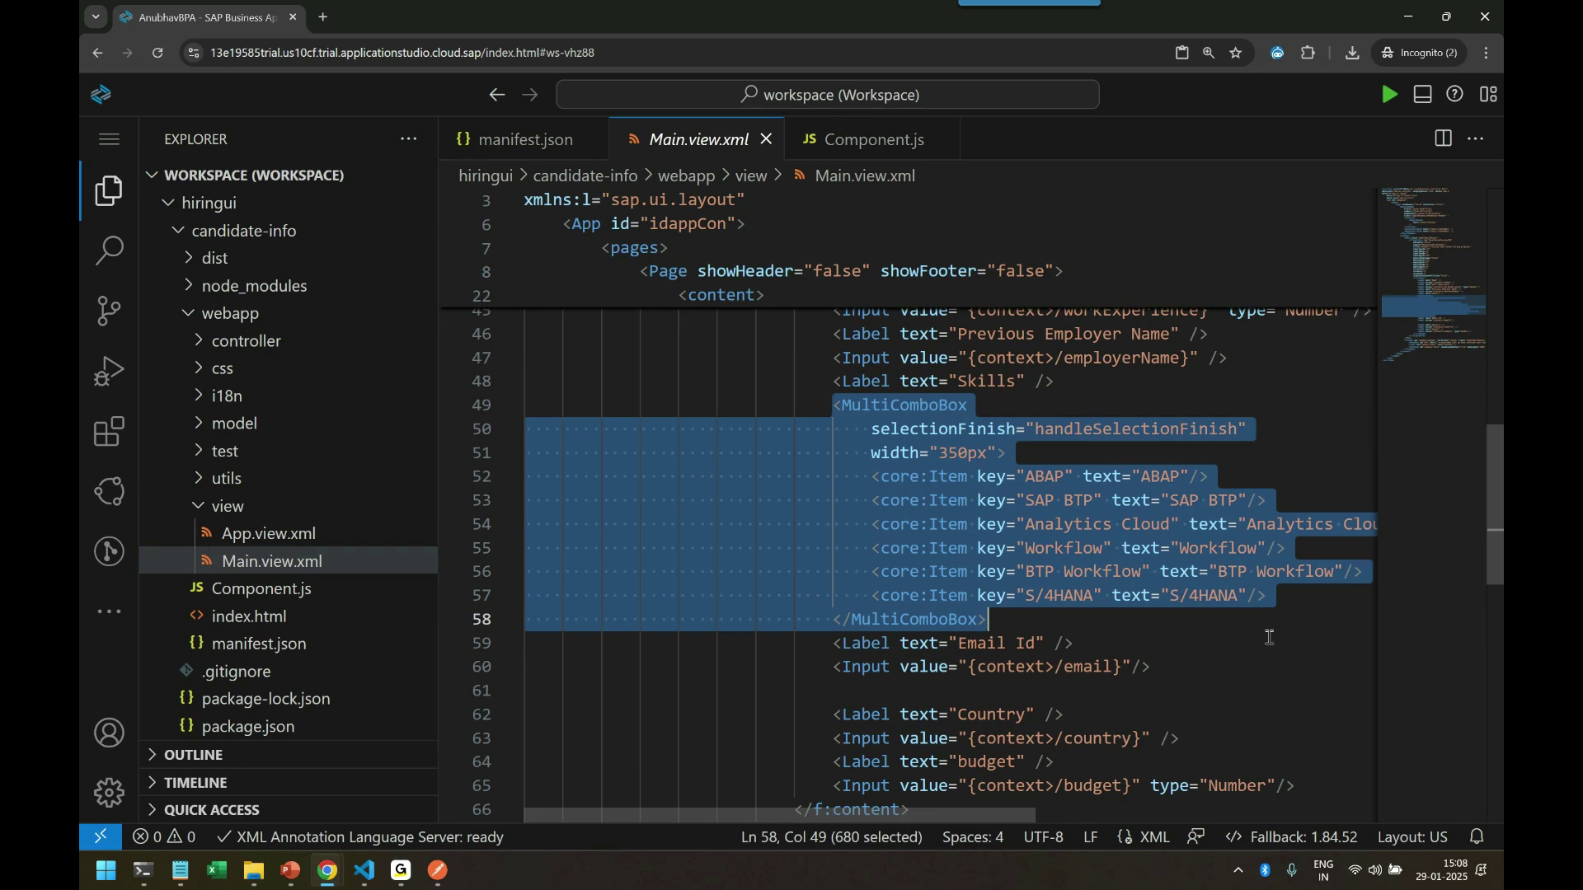
click(1268, 638)
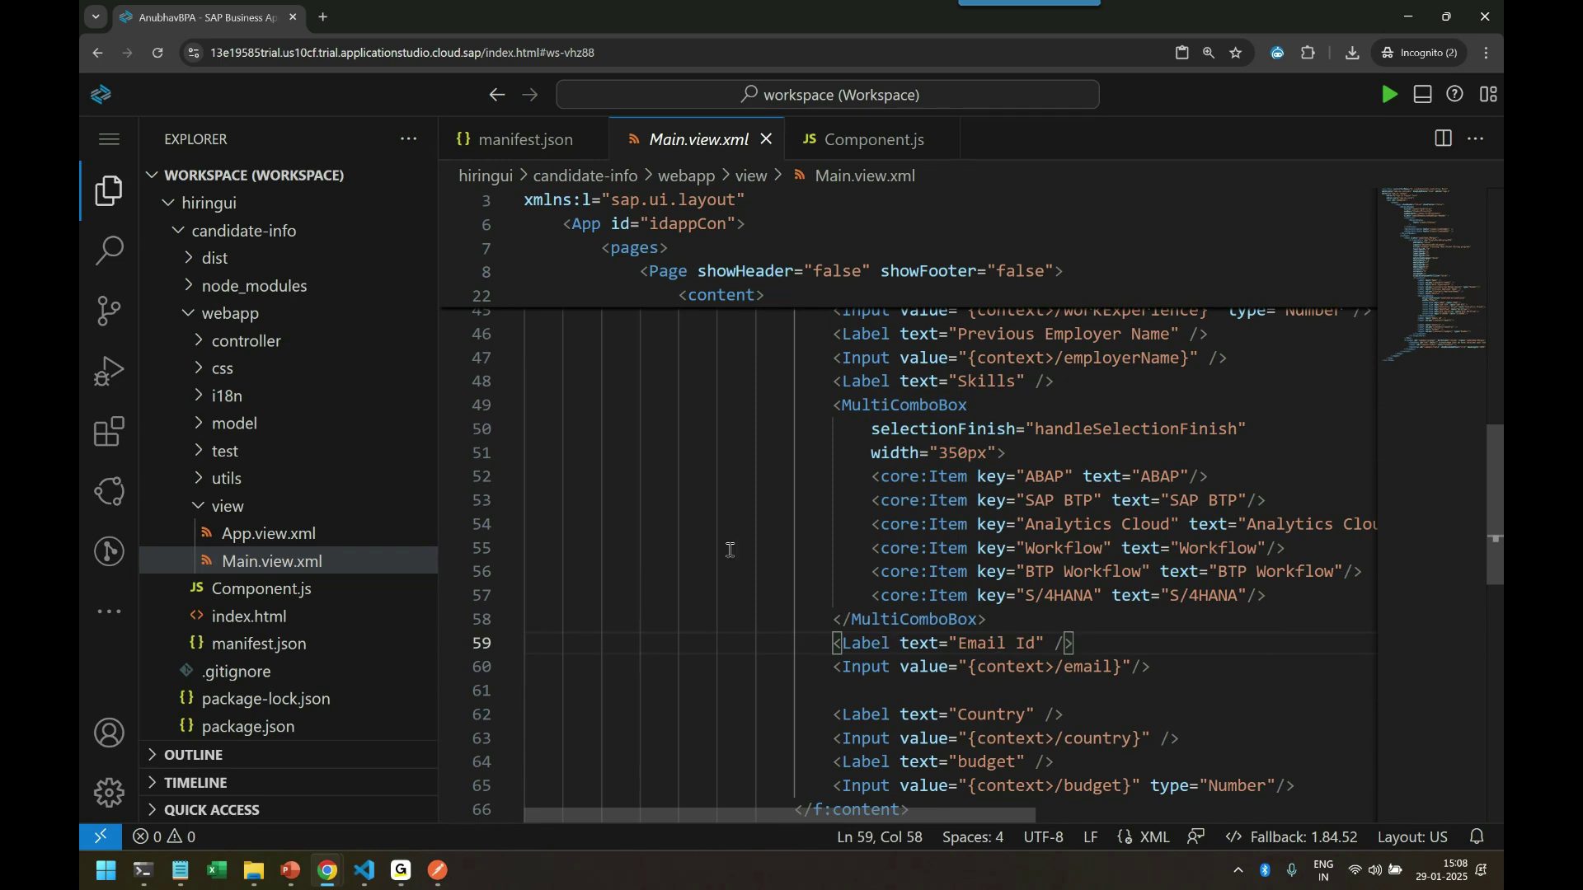
scroll(247, 577, down, 5)
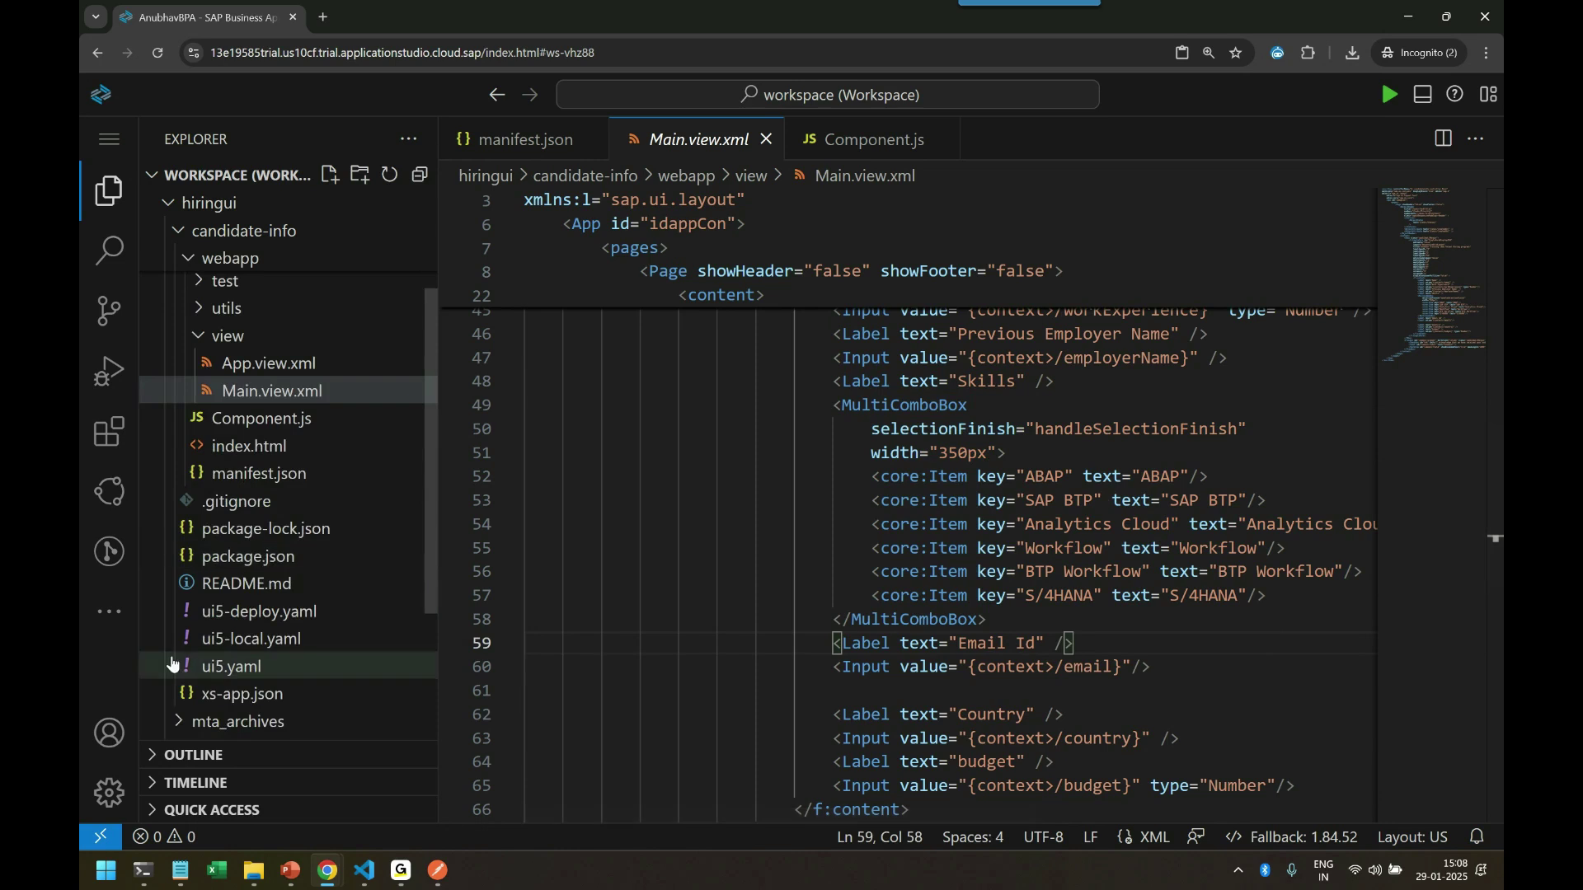
scroll(235, 694, down, 2)
- Glance at the mta.yaml context actions, then collapse the view folder
right_click(230, 705)
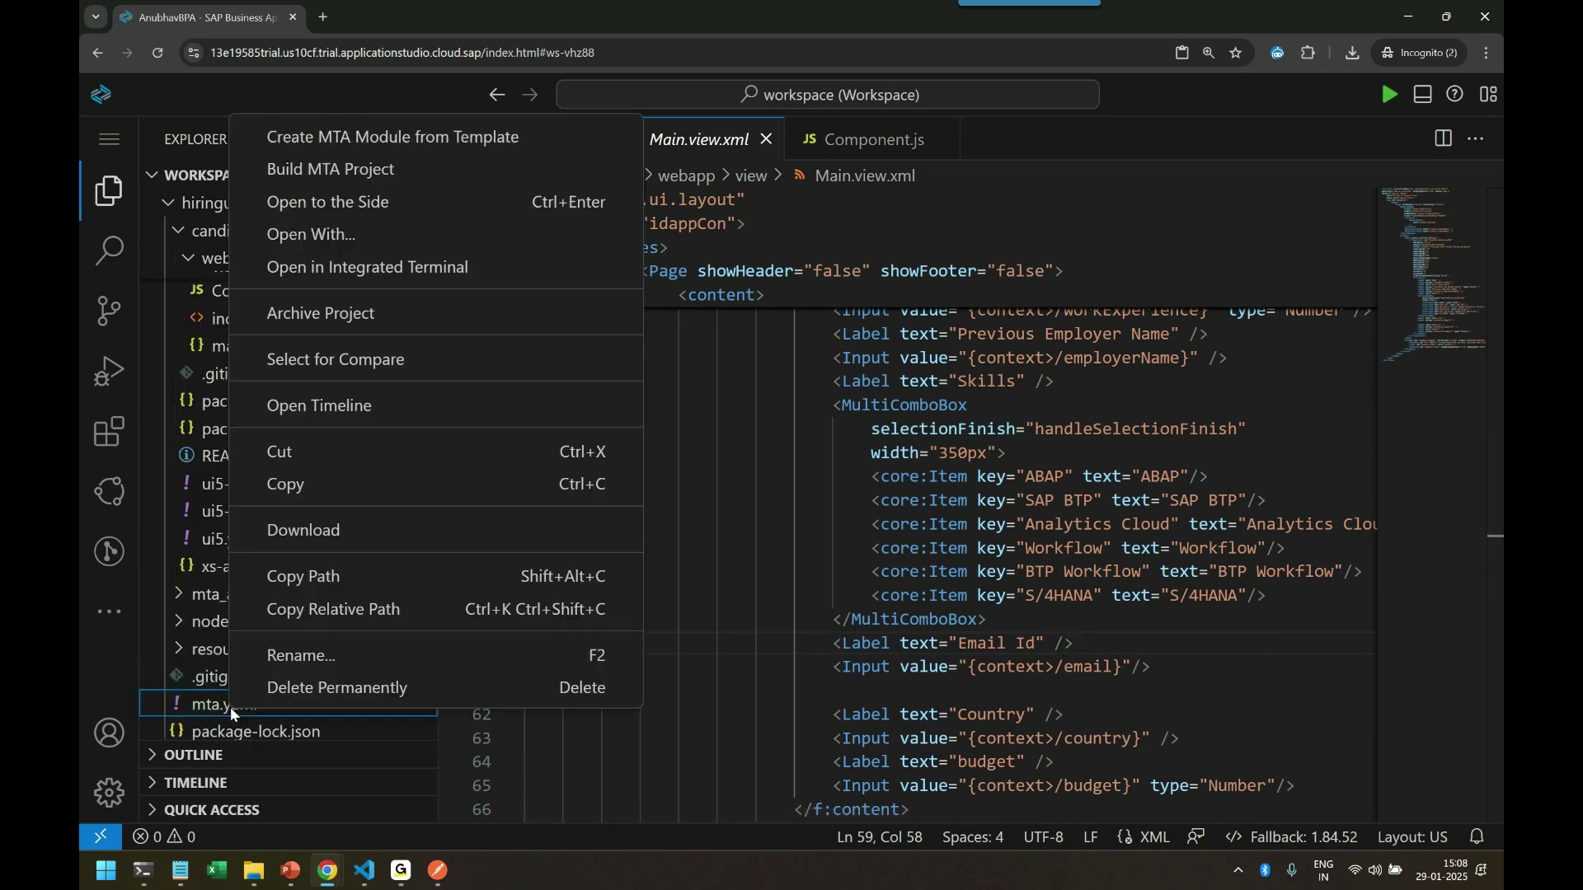
click(706, 419)
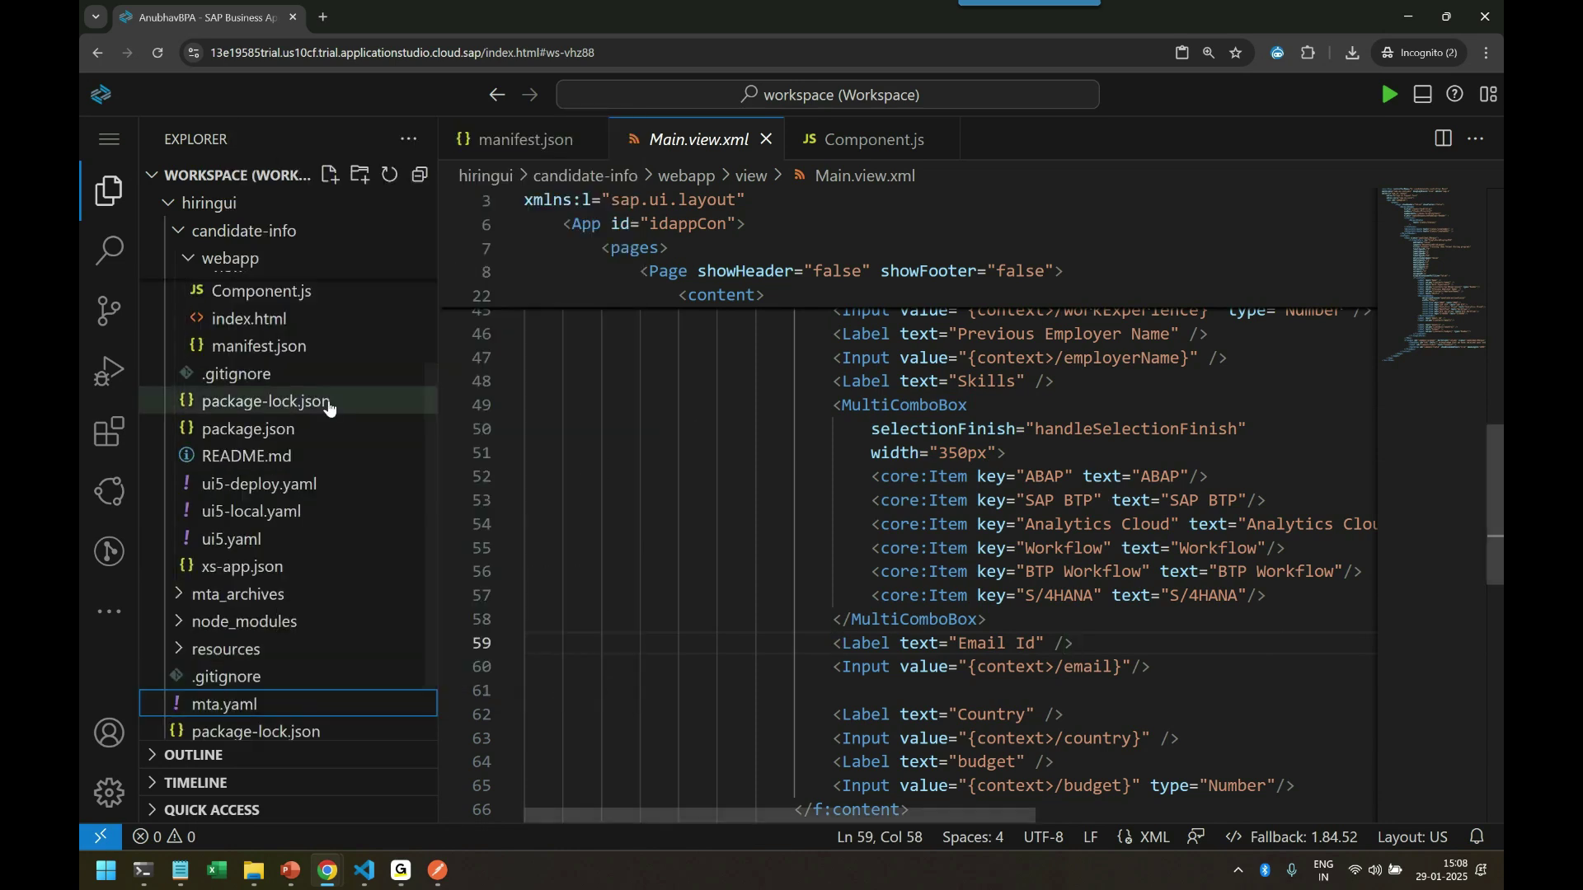
scroll(272, 429, up, 2)
click(243, 455)
scroll(231, 424, up, 1)
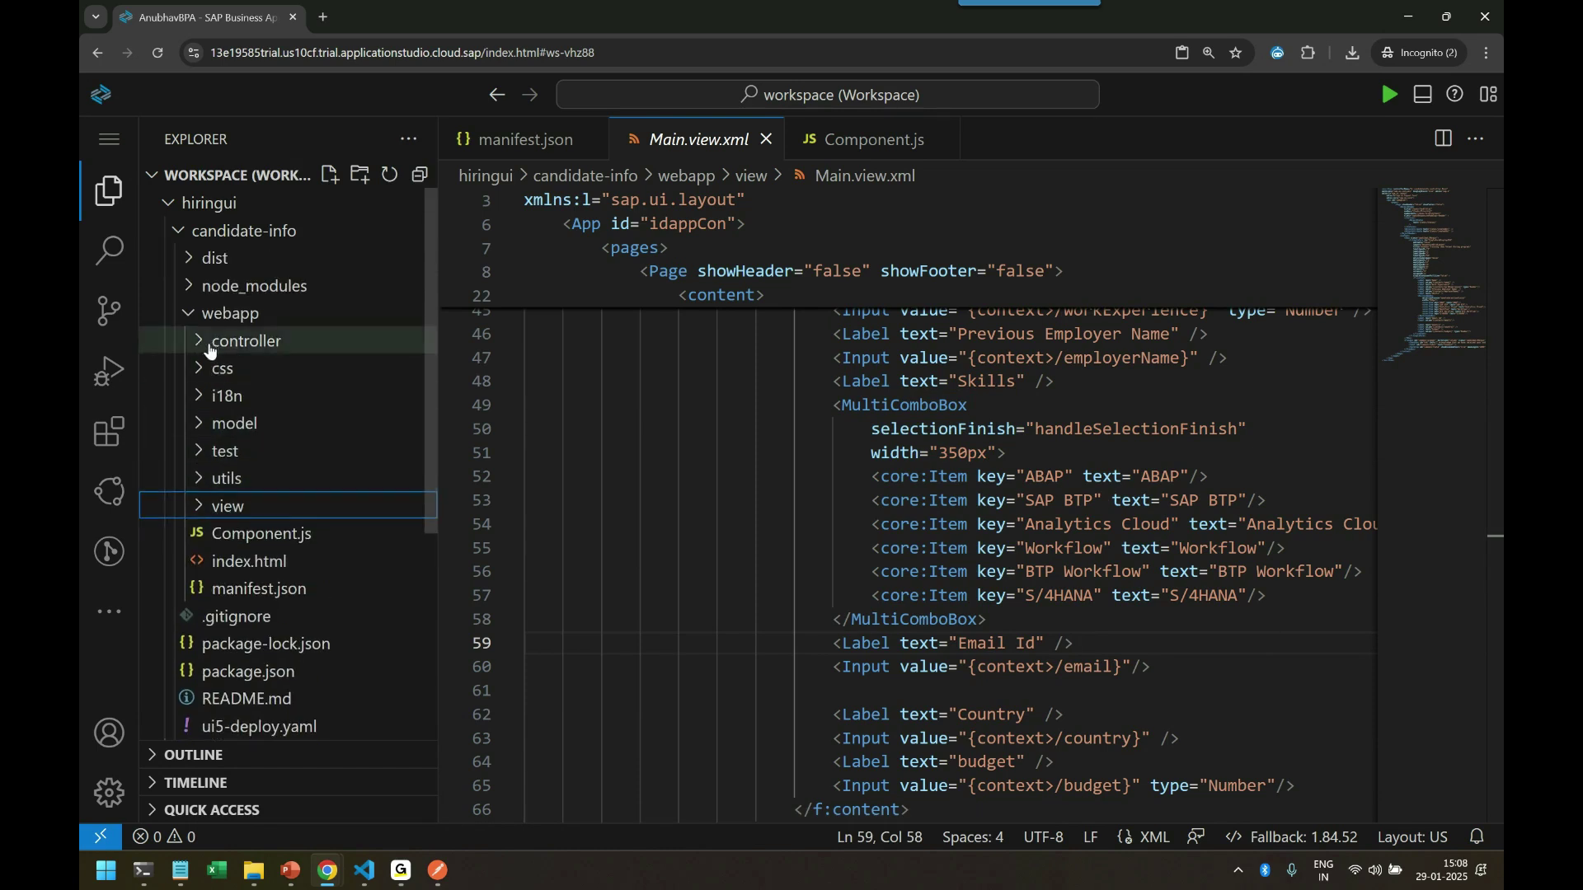
- Check hrcandidateinfo in the BTP Cockpit HTML5 Applications list, then return to HRHiring
click(1408, 24)
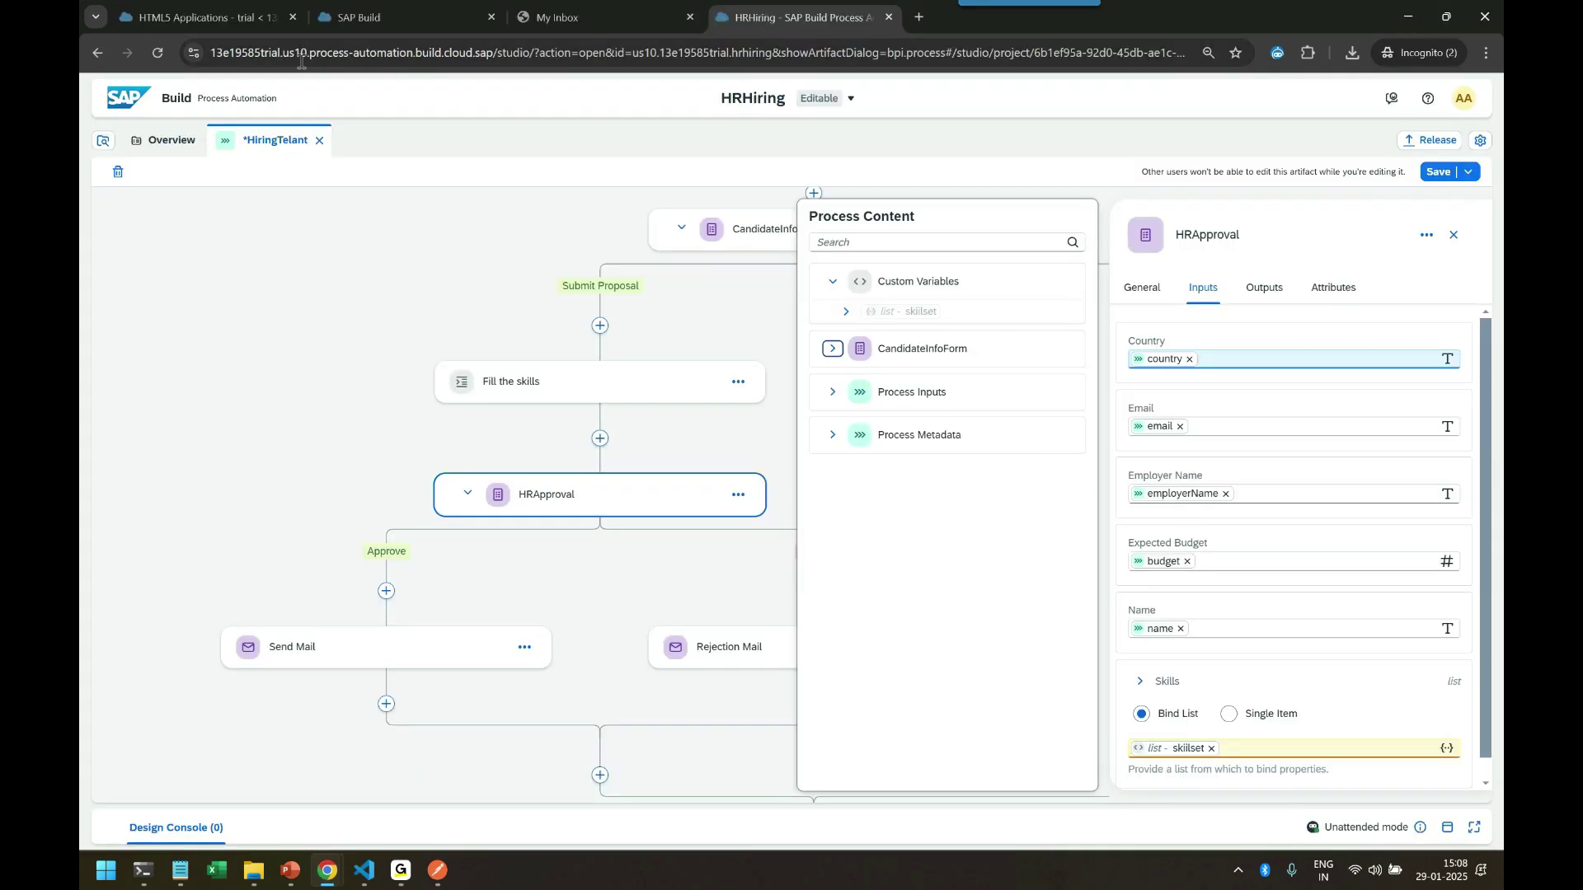
click(264, 20)
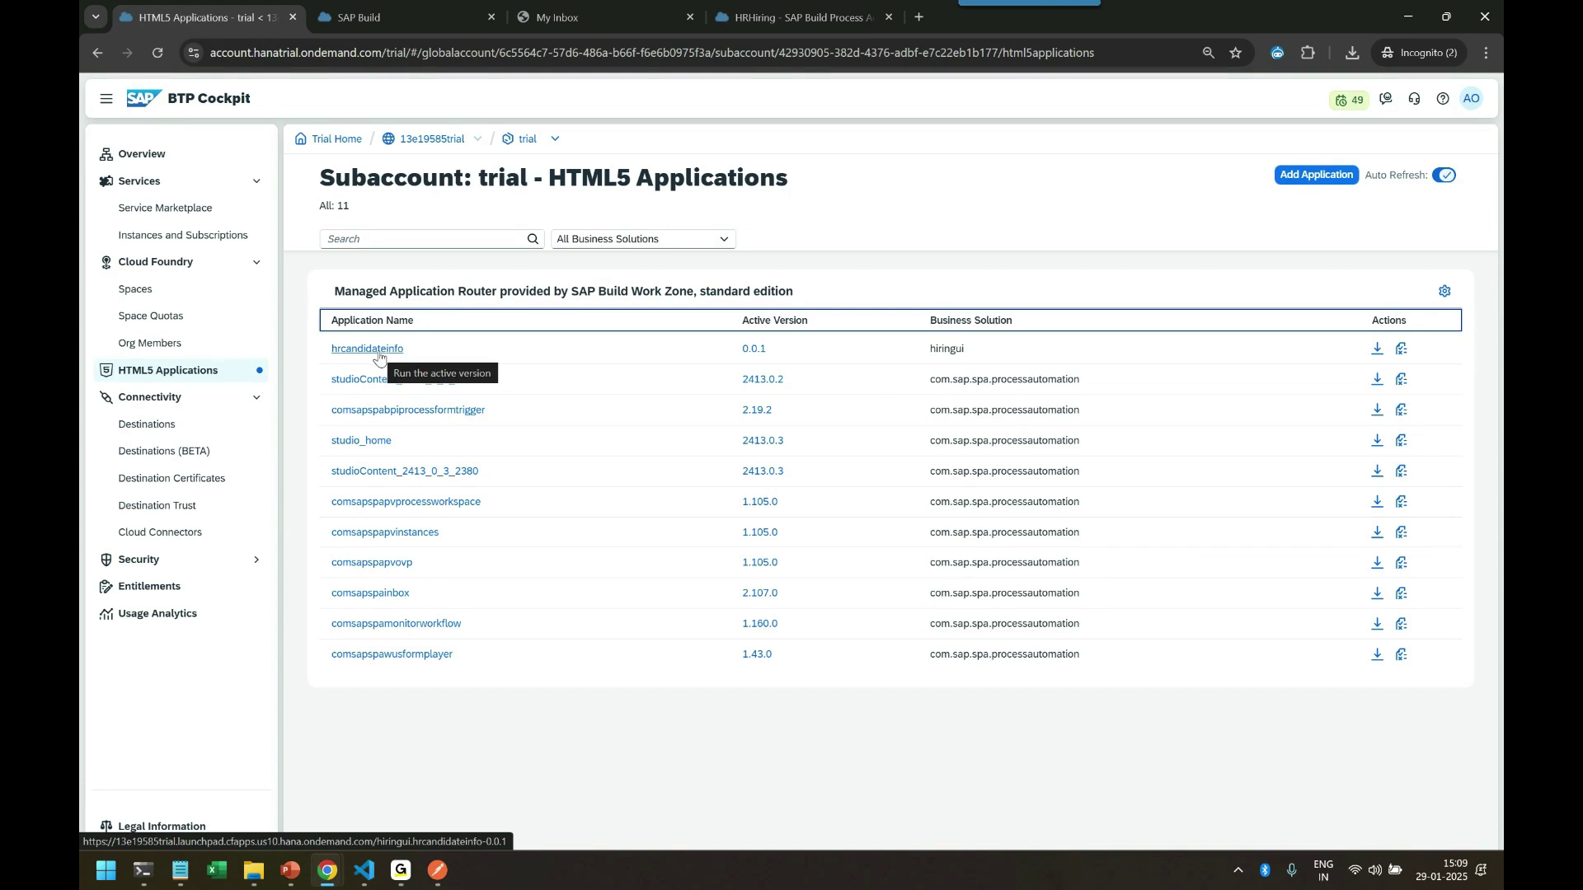
click(800, 18)
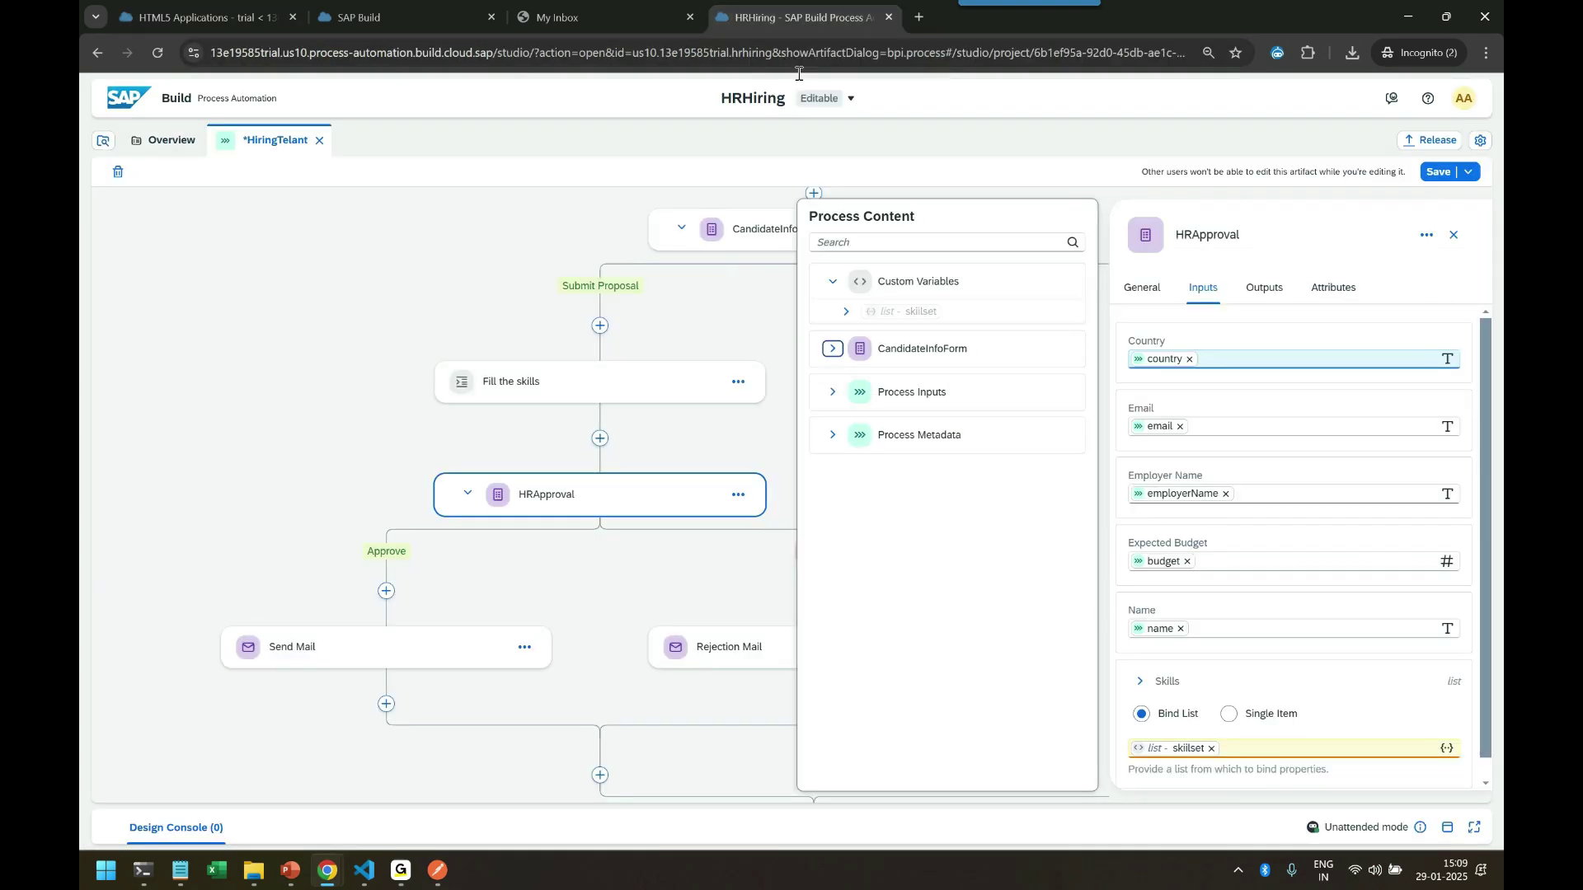
- Open the HRHiring project overview and start importing a custom UI5 form
click(461, 255)
click(169, 142)
click(1410, 355)
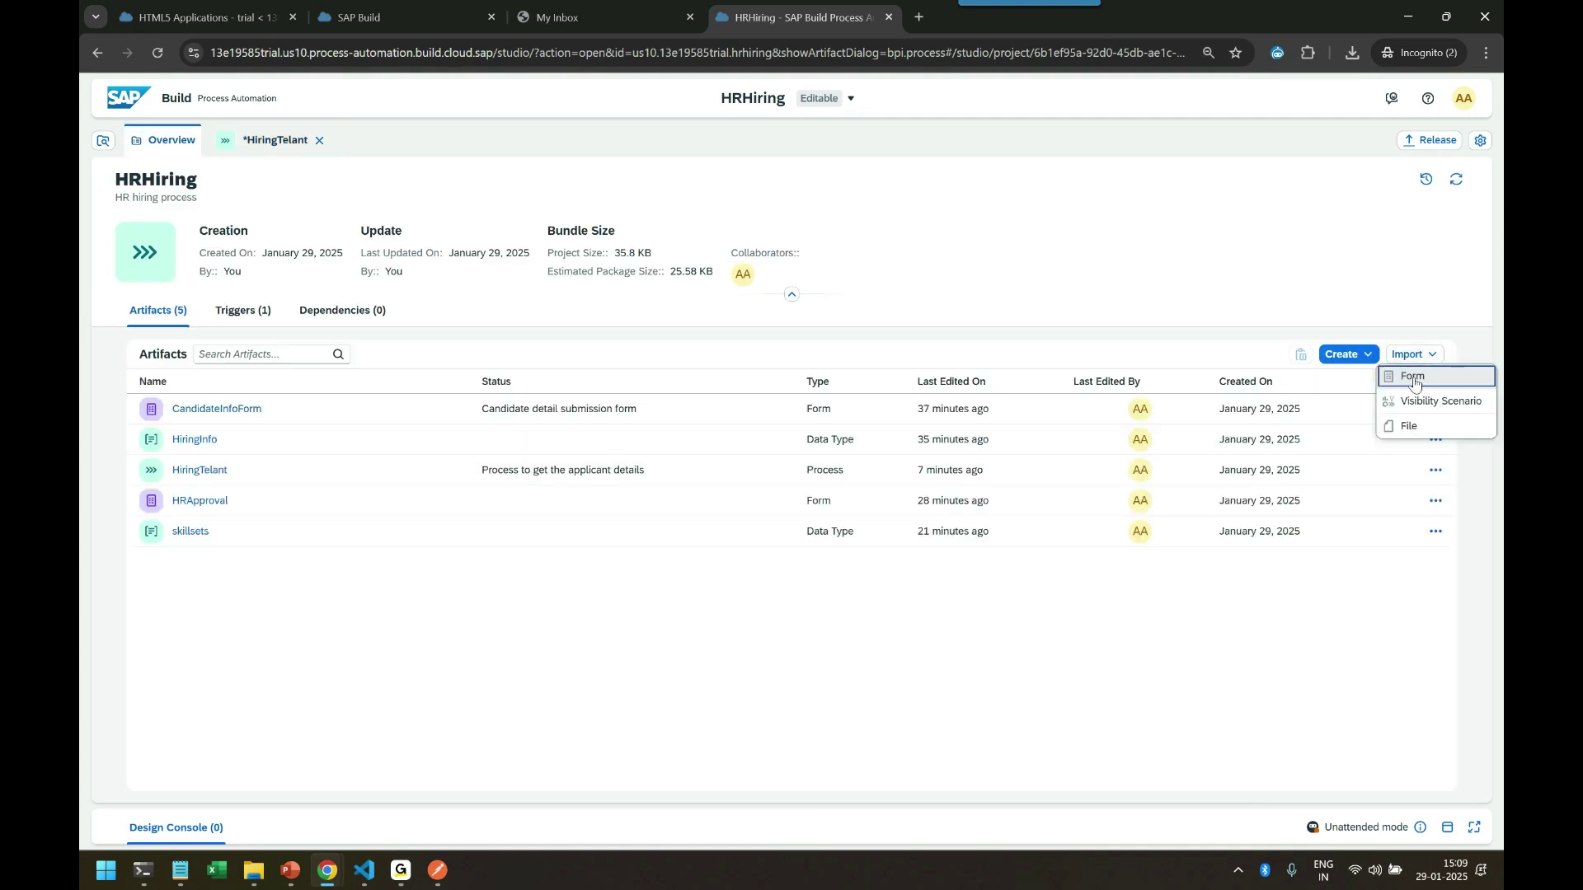
click(1413, 377)
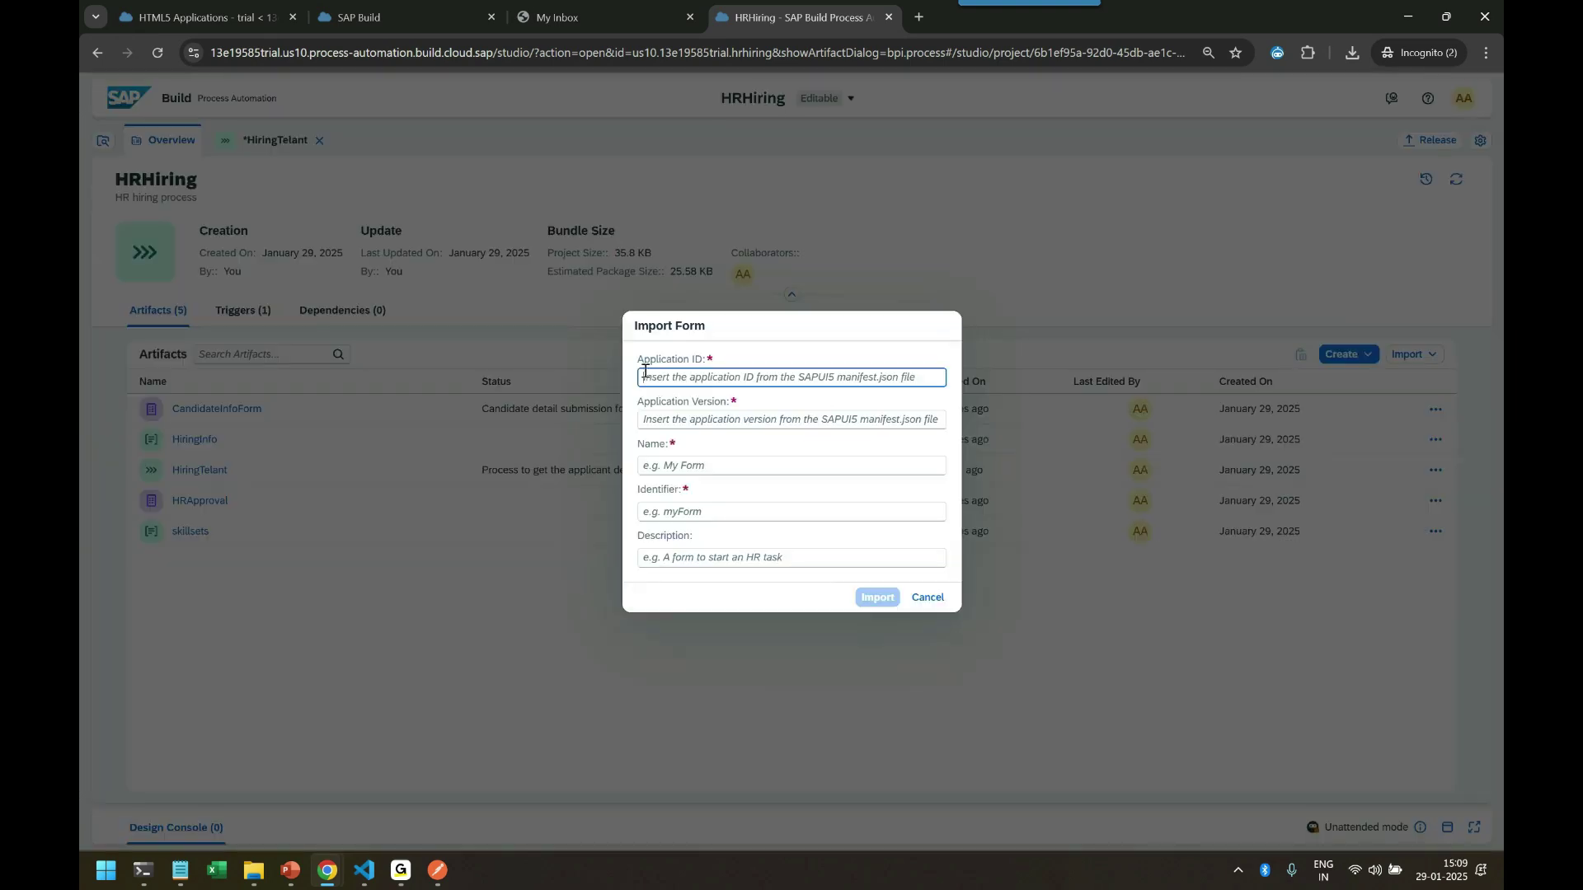
- Cancel the form import, review CandidateInfoForm, and go back to the HiringTelant process
click(668, 420)
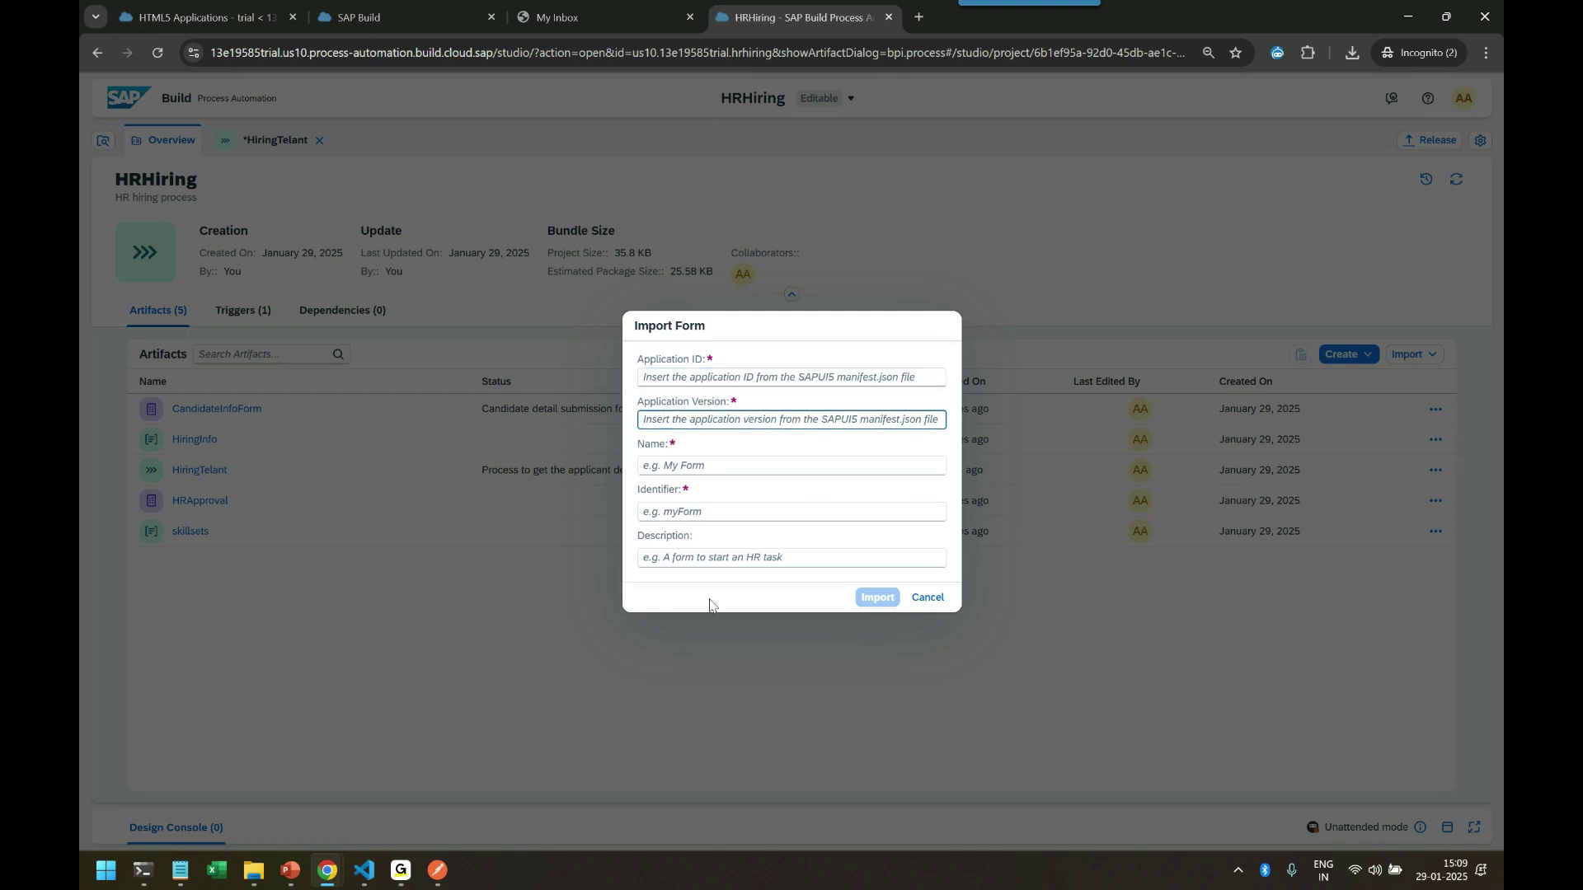
click(928, 597)
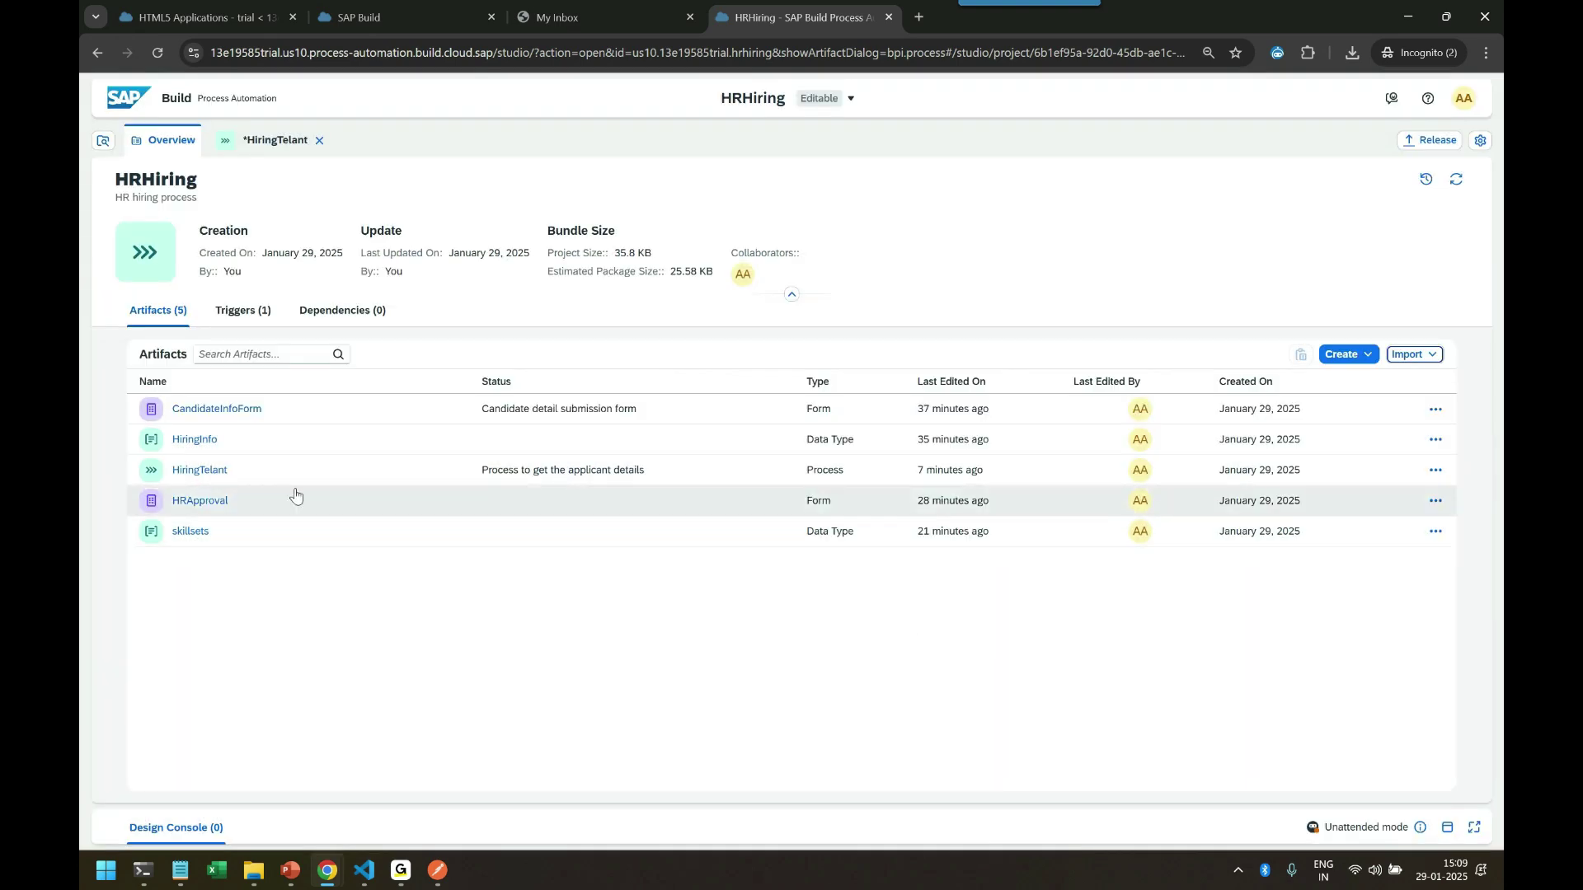
click(277, 415)
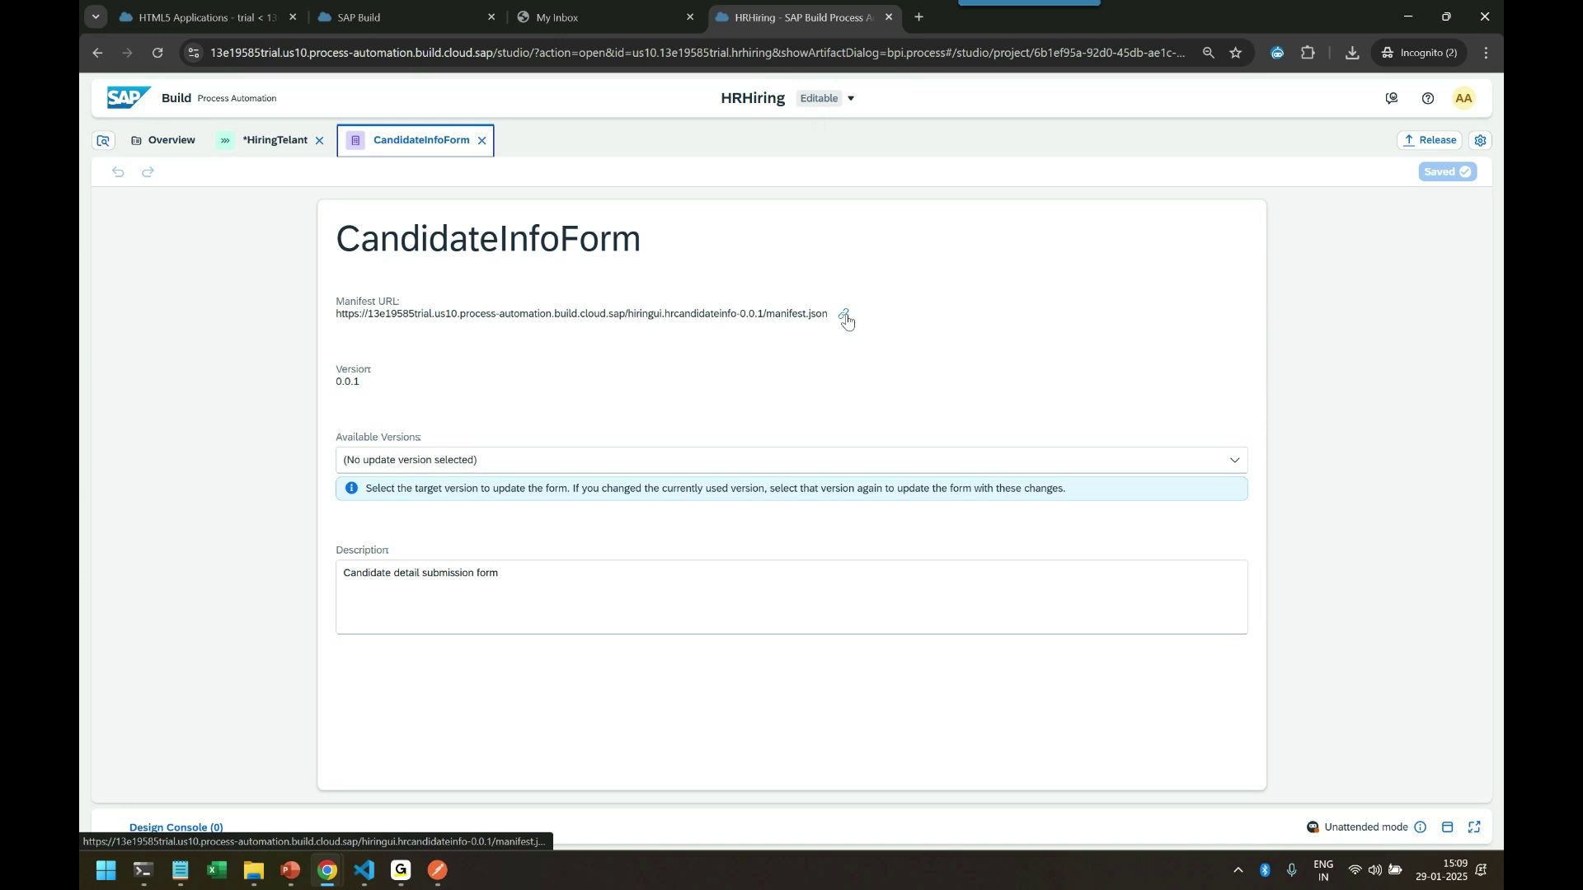
click(482, 140)
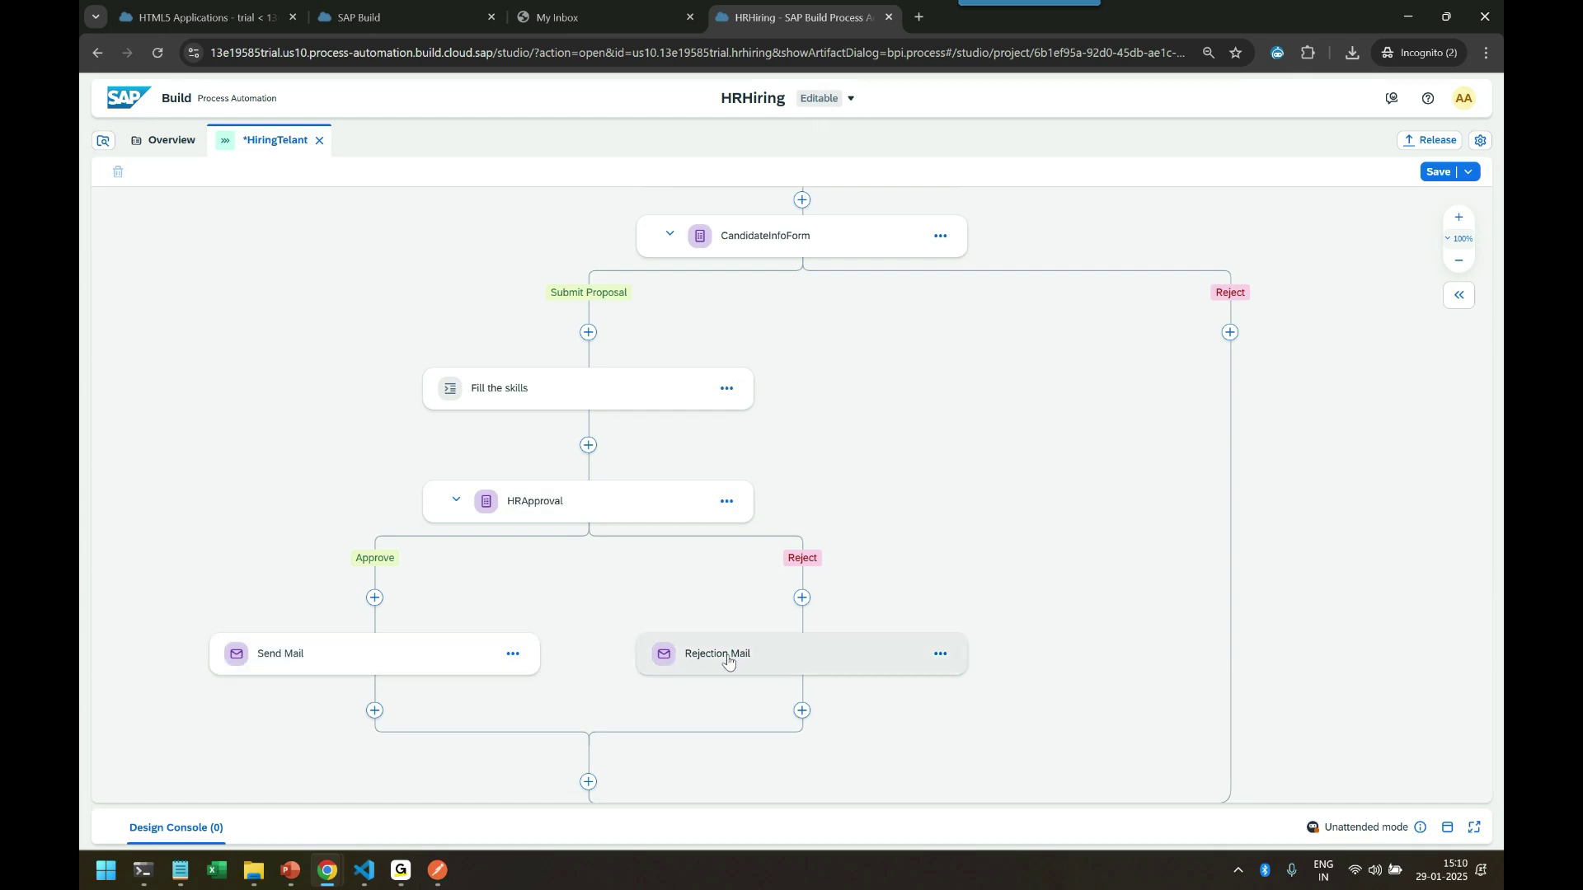
- In the Postman hiring request body, set employerName 'SAP Labs' and workExperience 10
drag(968, 731, 826, 524)
drag(954, 643, 1071, 738)
click(439, 874)
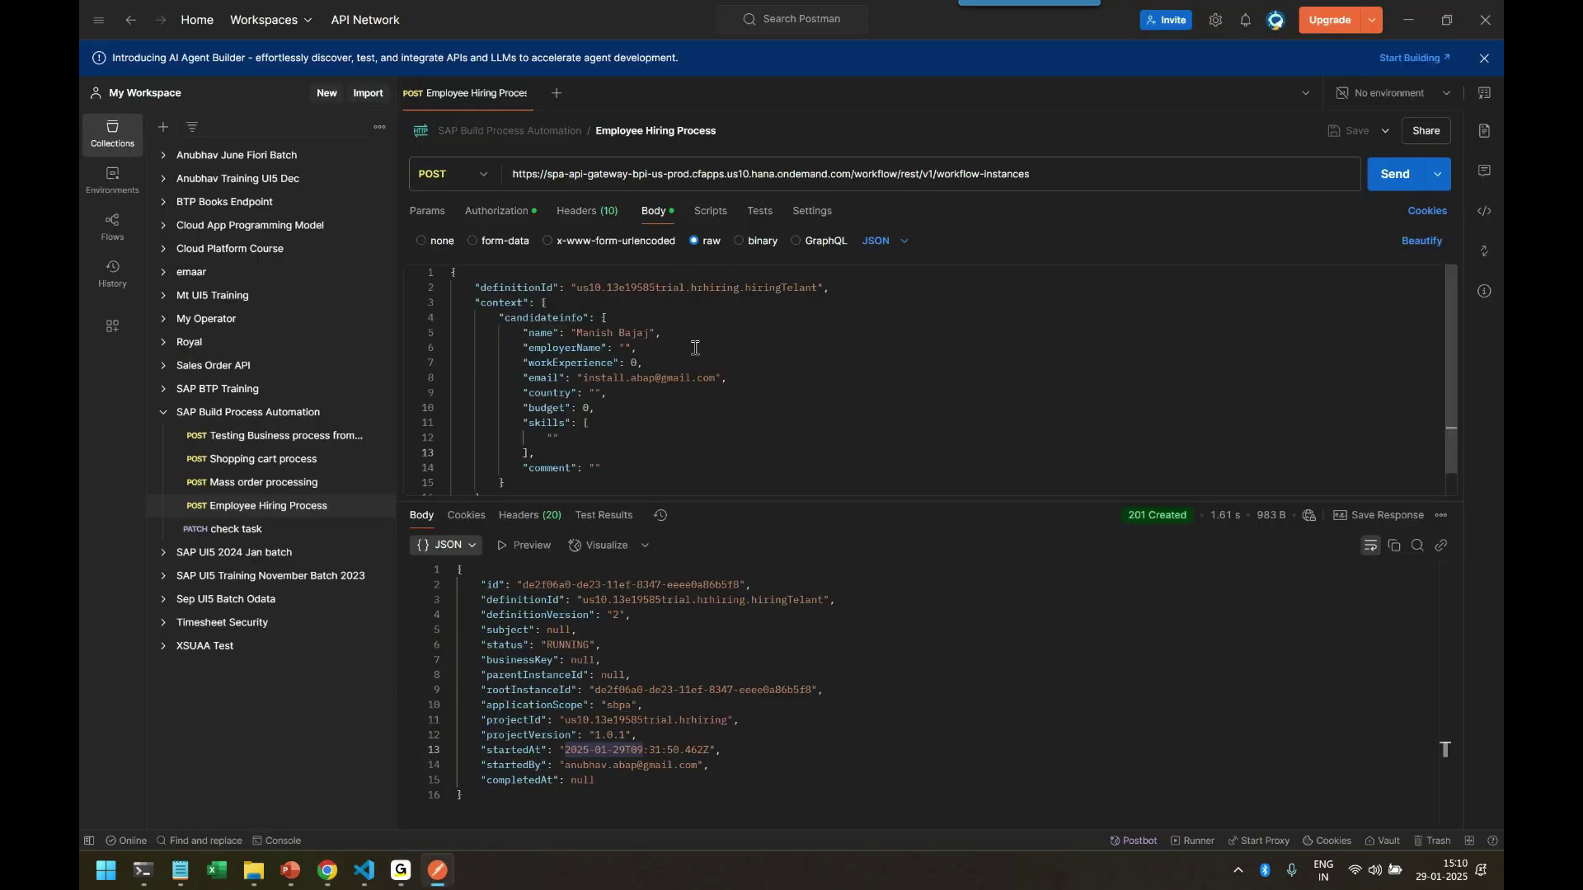
drag(577, 333, 650, 333)
click(628, 347)
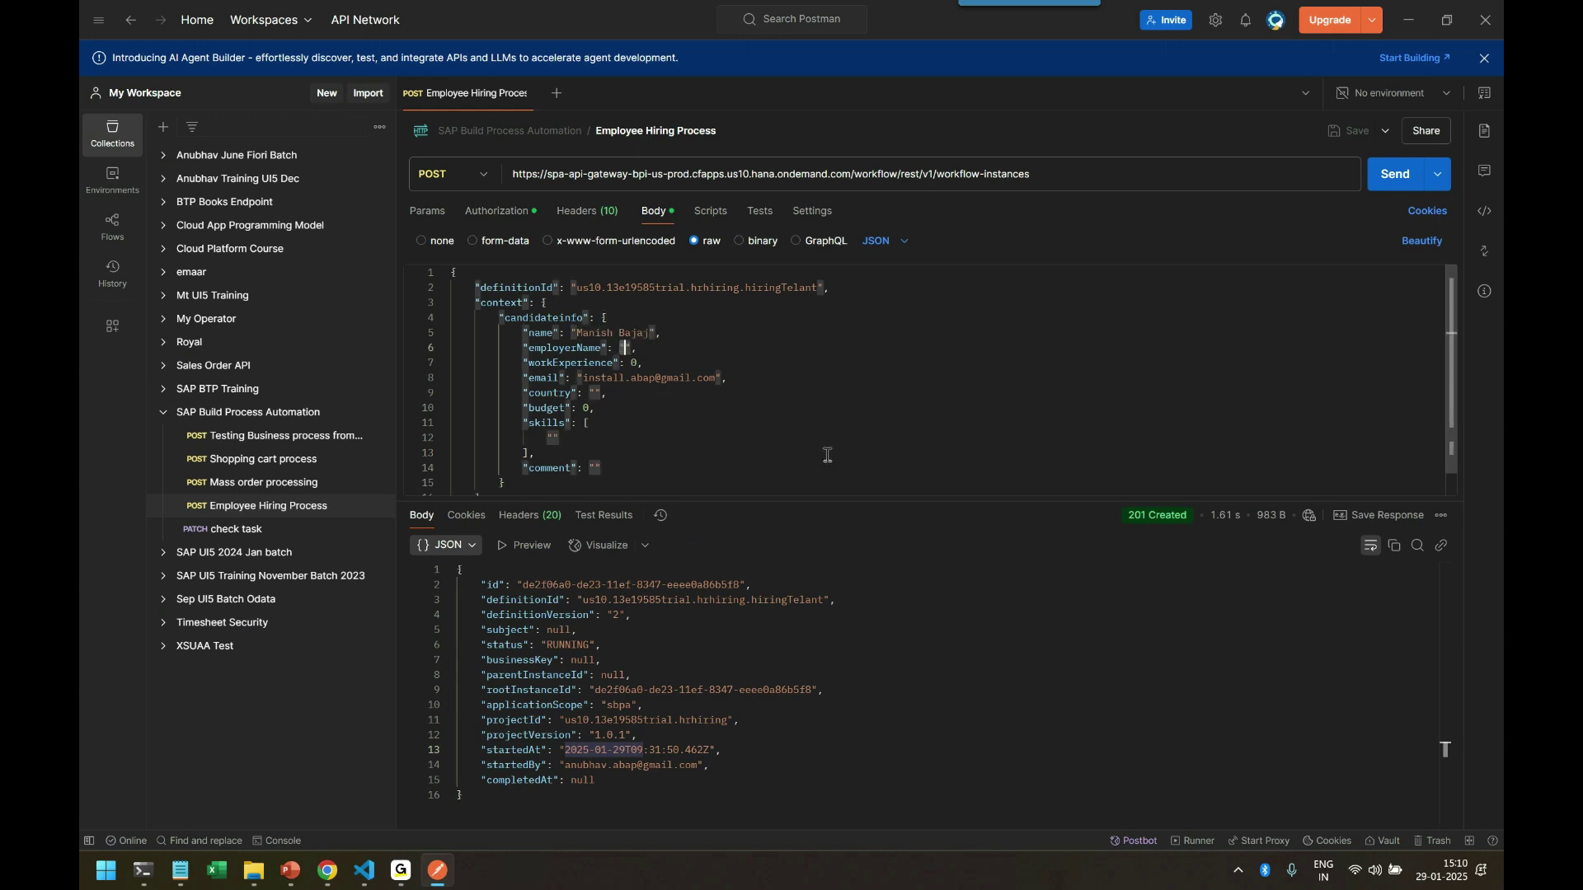
text(SAP La)
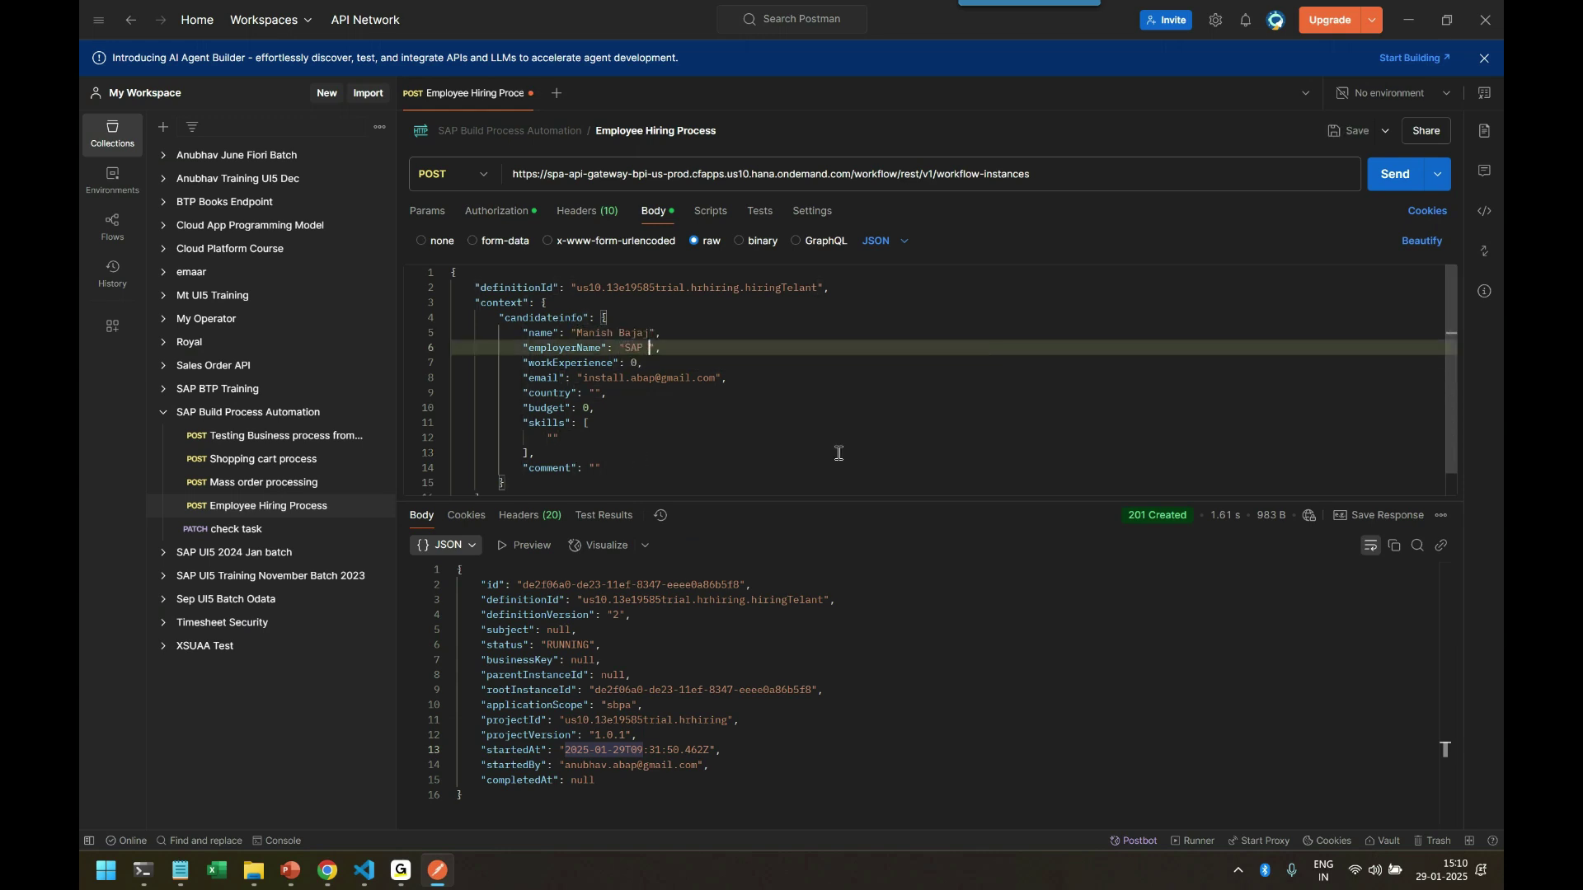
text(bs)
key(Down)
key(Left)
key(BackSpace)
text(10)
- Set country India, budget 5000, skills ABAP and BTP Workflow, comment 'Thanks', and send
key(Down)
key(Down)
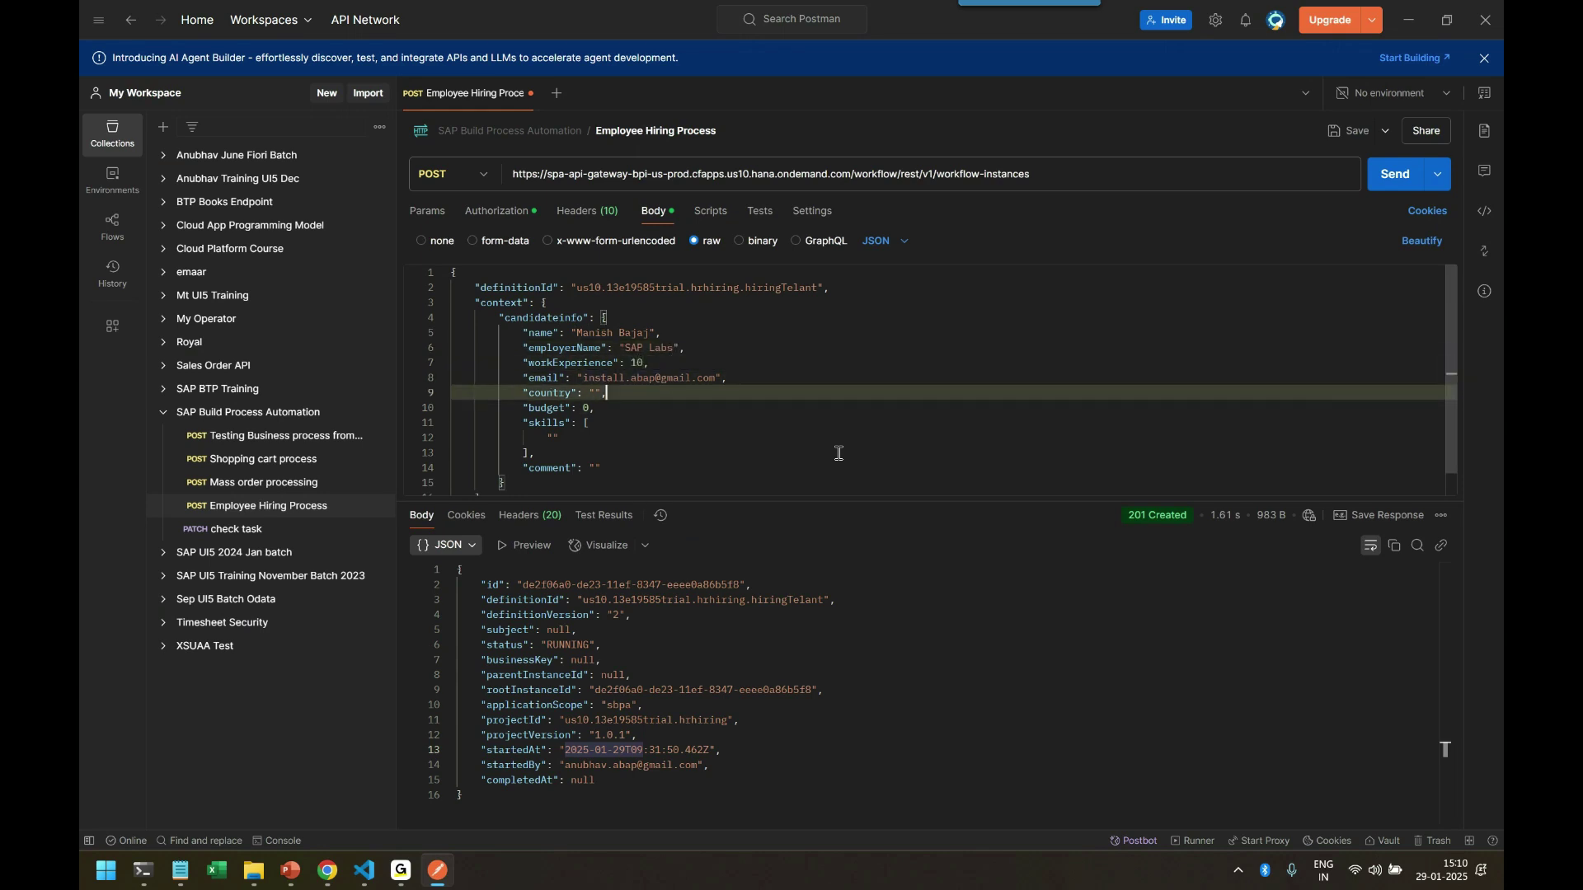
text(India)
key(Down)
key(Left)
key(BackSpace)
text(50)
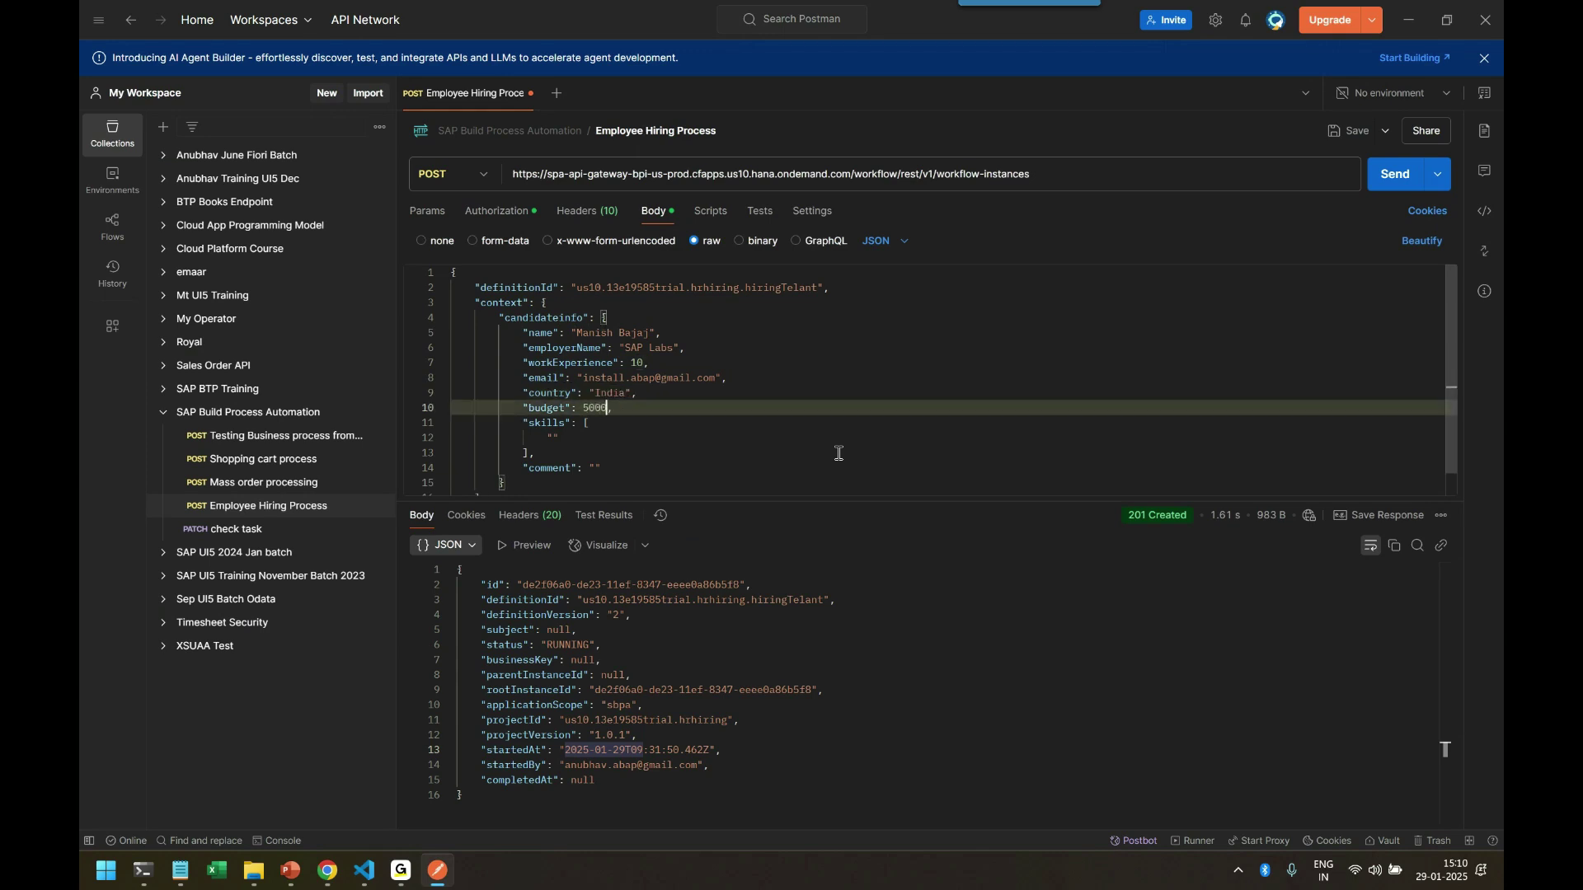
key(Down)
key(Down)
text(ABAP",)
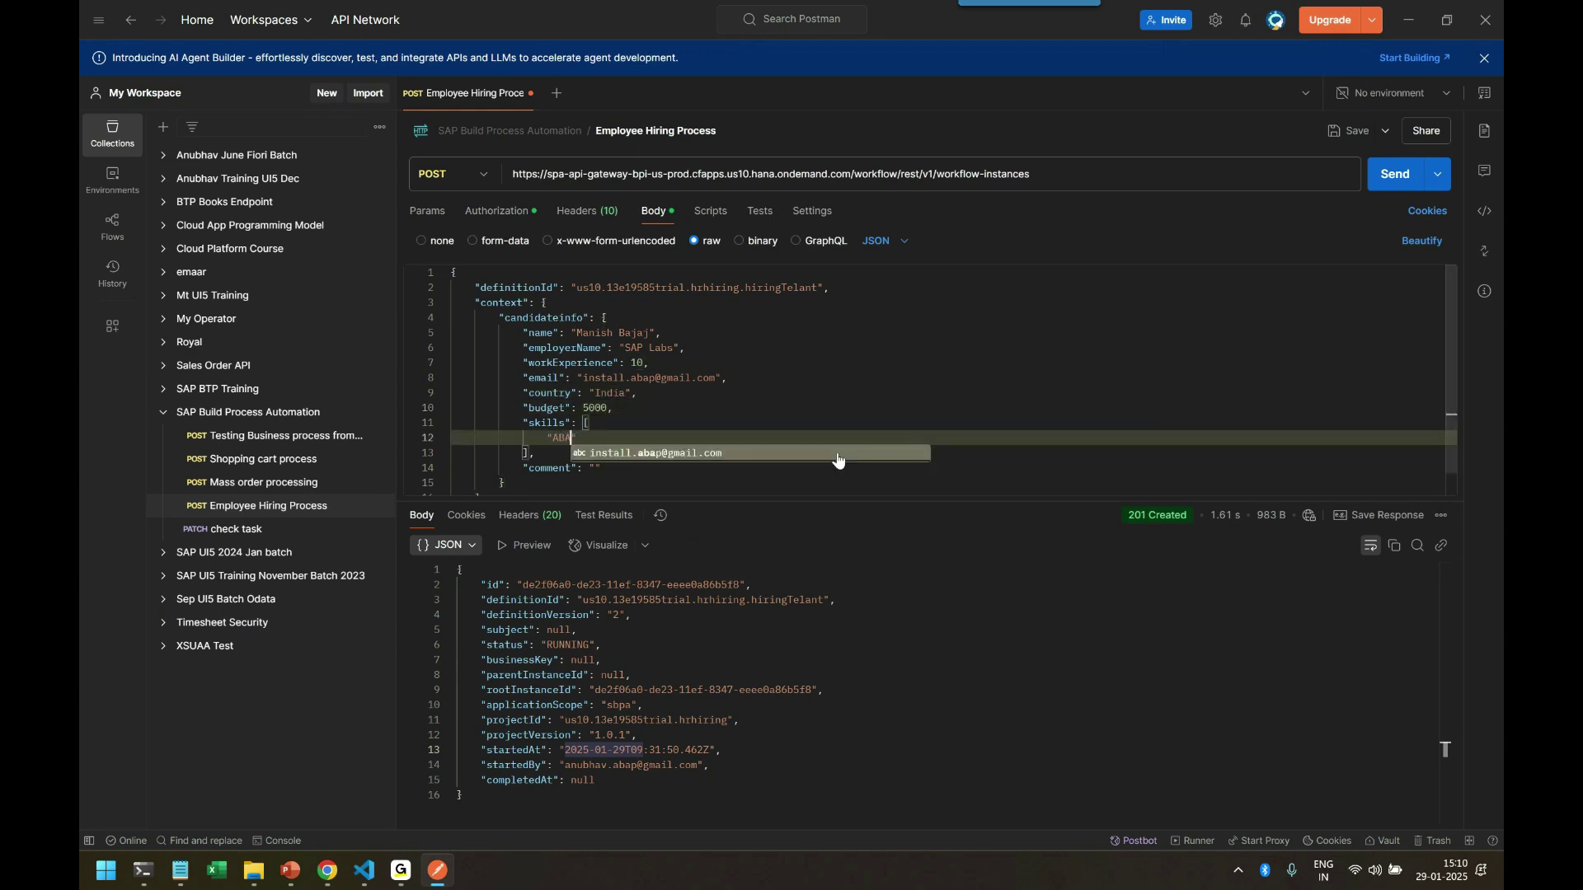
text( "BTP Workflow)
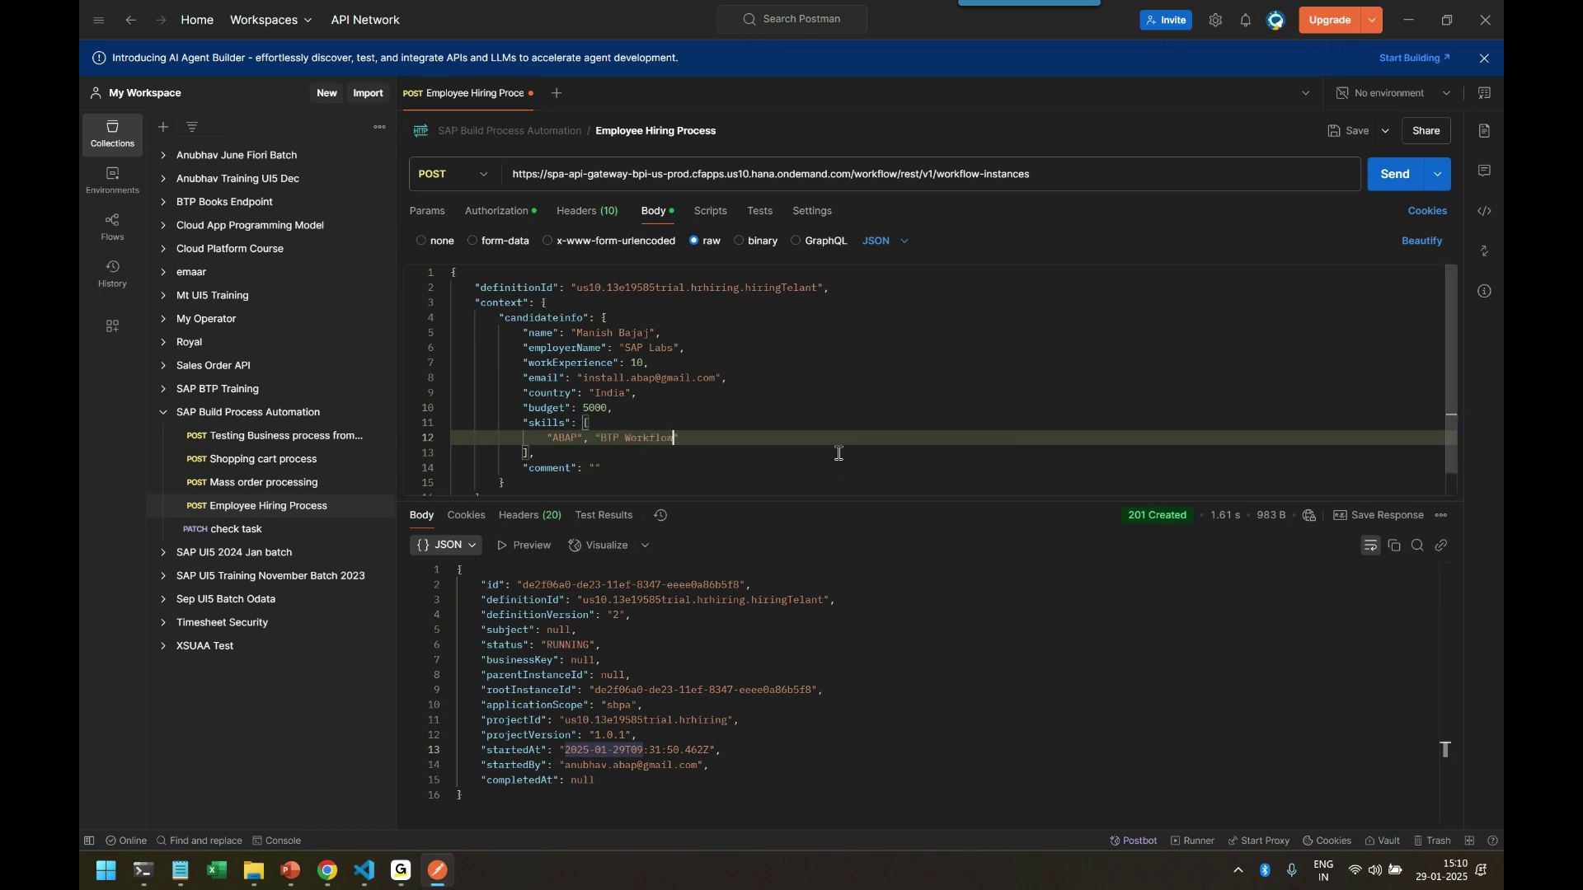
click(602, 469)
text(Thanks)
key(ctrl+Return)
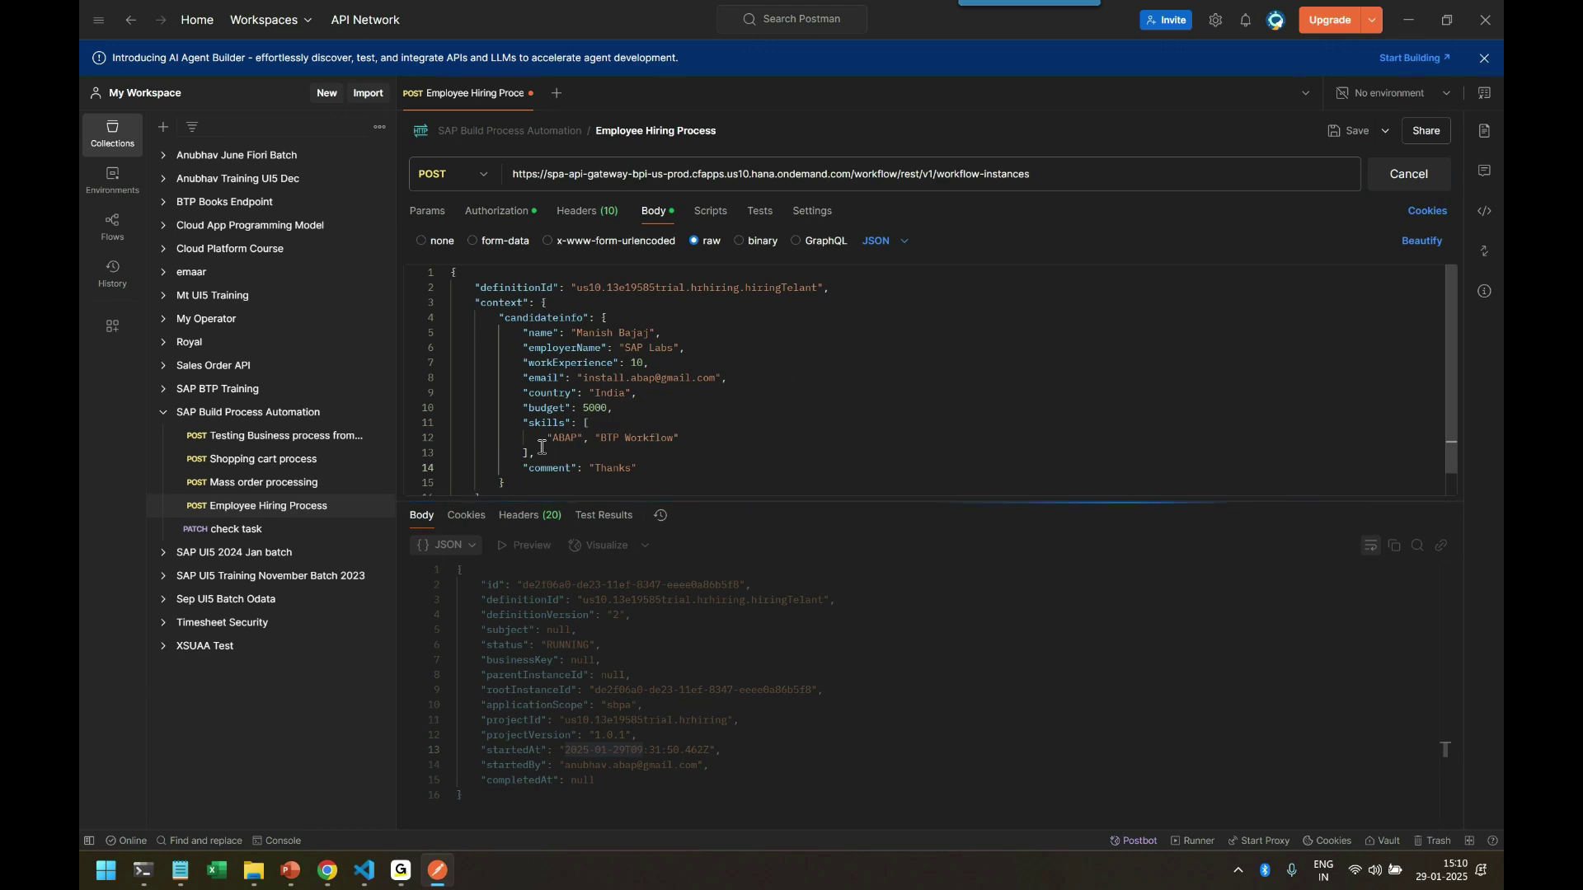
- In My Inbox, tick the acknowledgement, add skills SAP BTP and Workflow, and approve the task
key(alt+Tab)
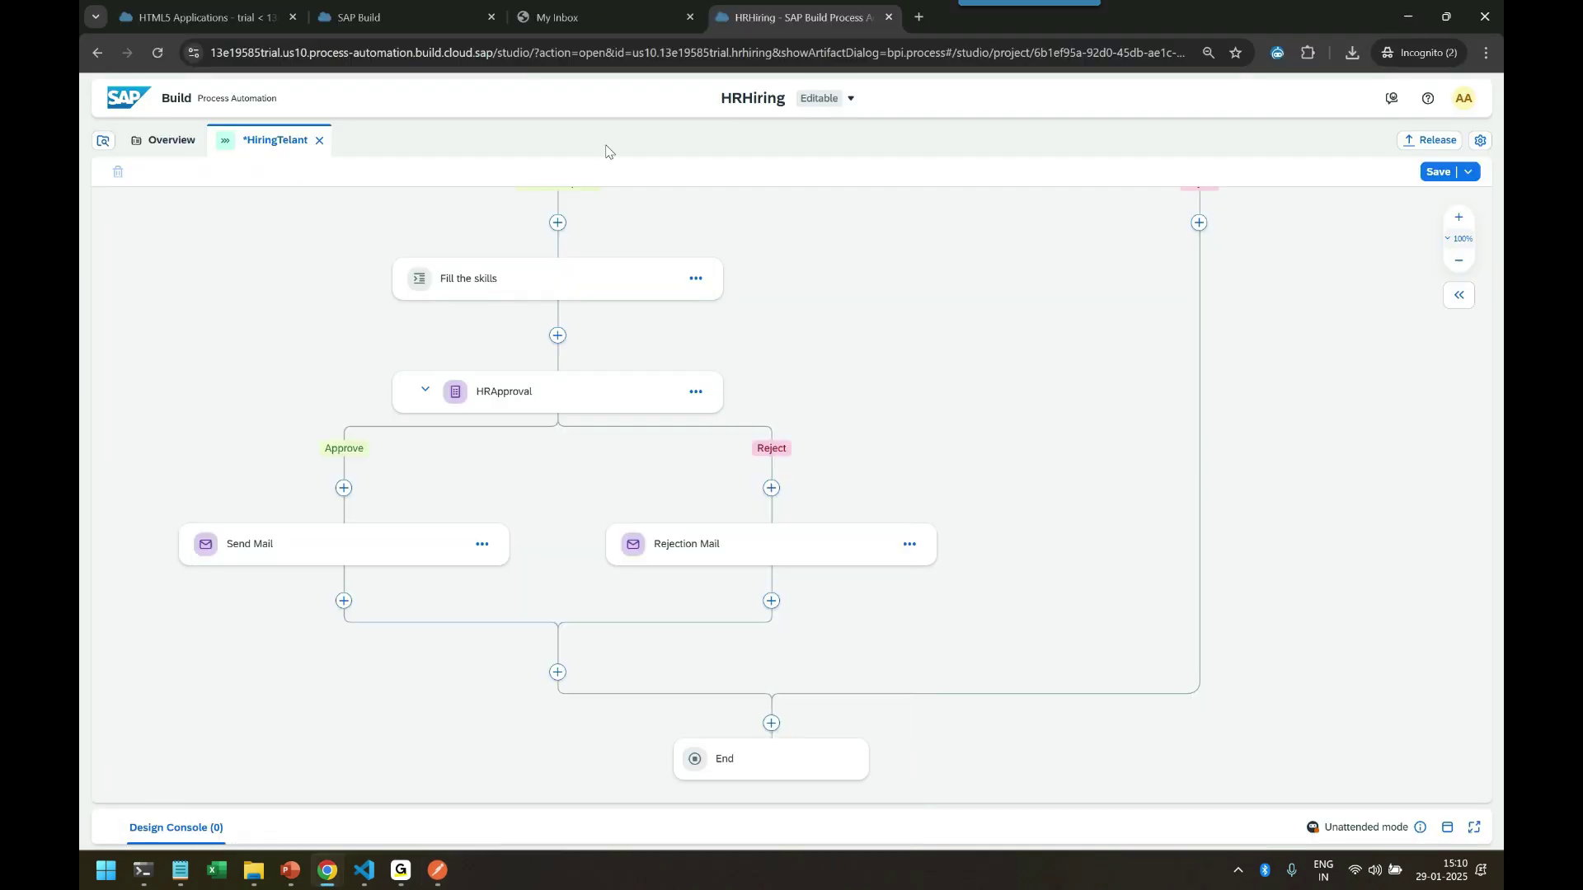
click(565, 17)
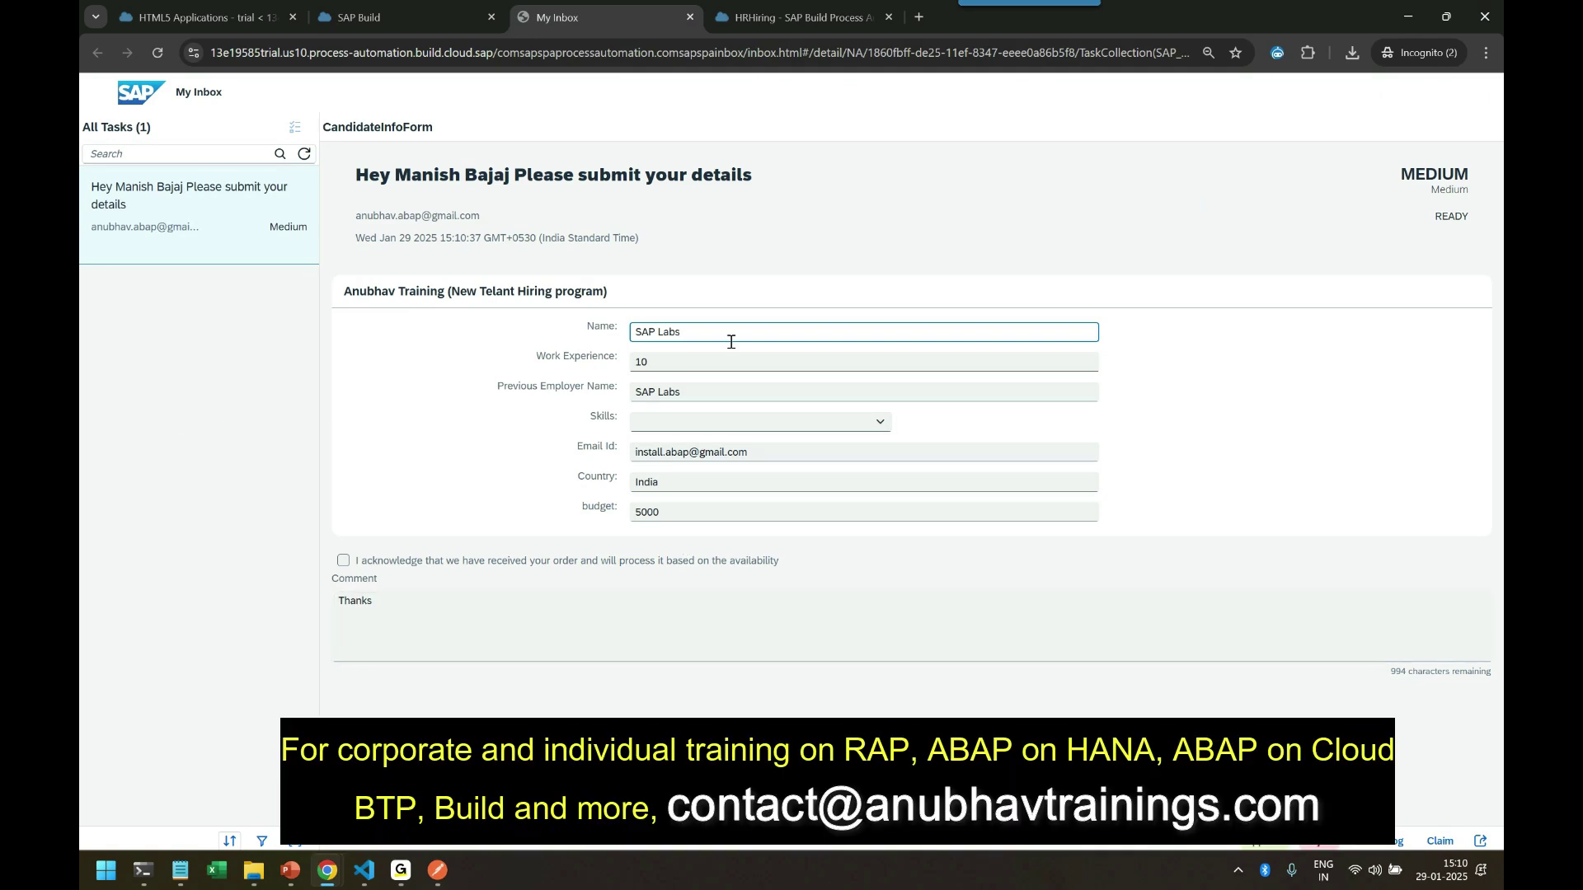
click(344, 563)
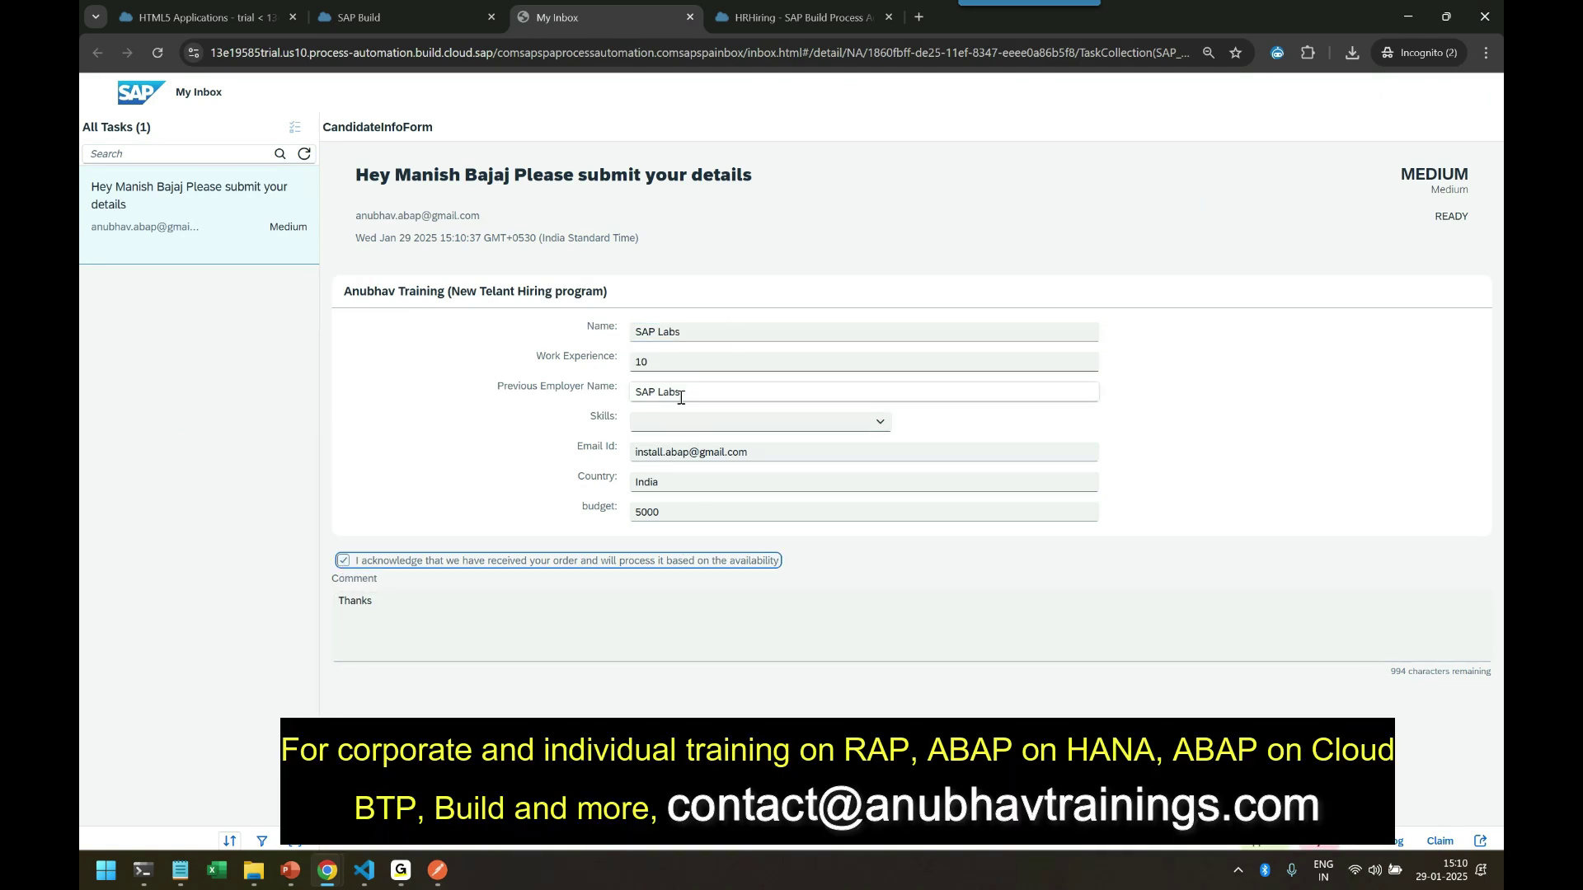
click(880, 422)
click(685, 469)
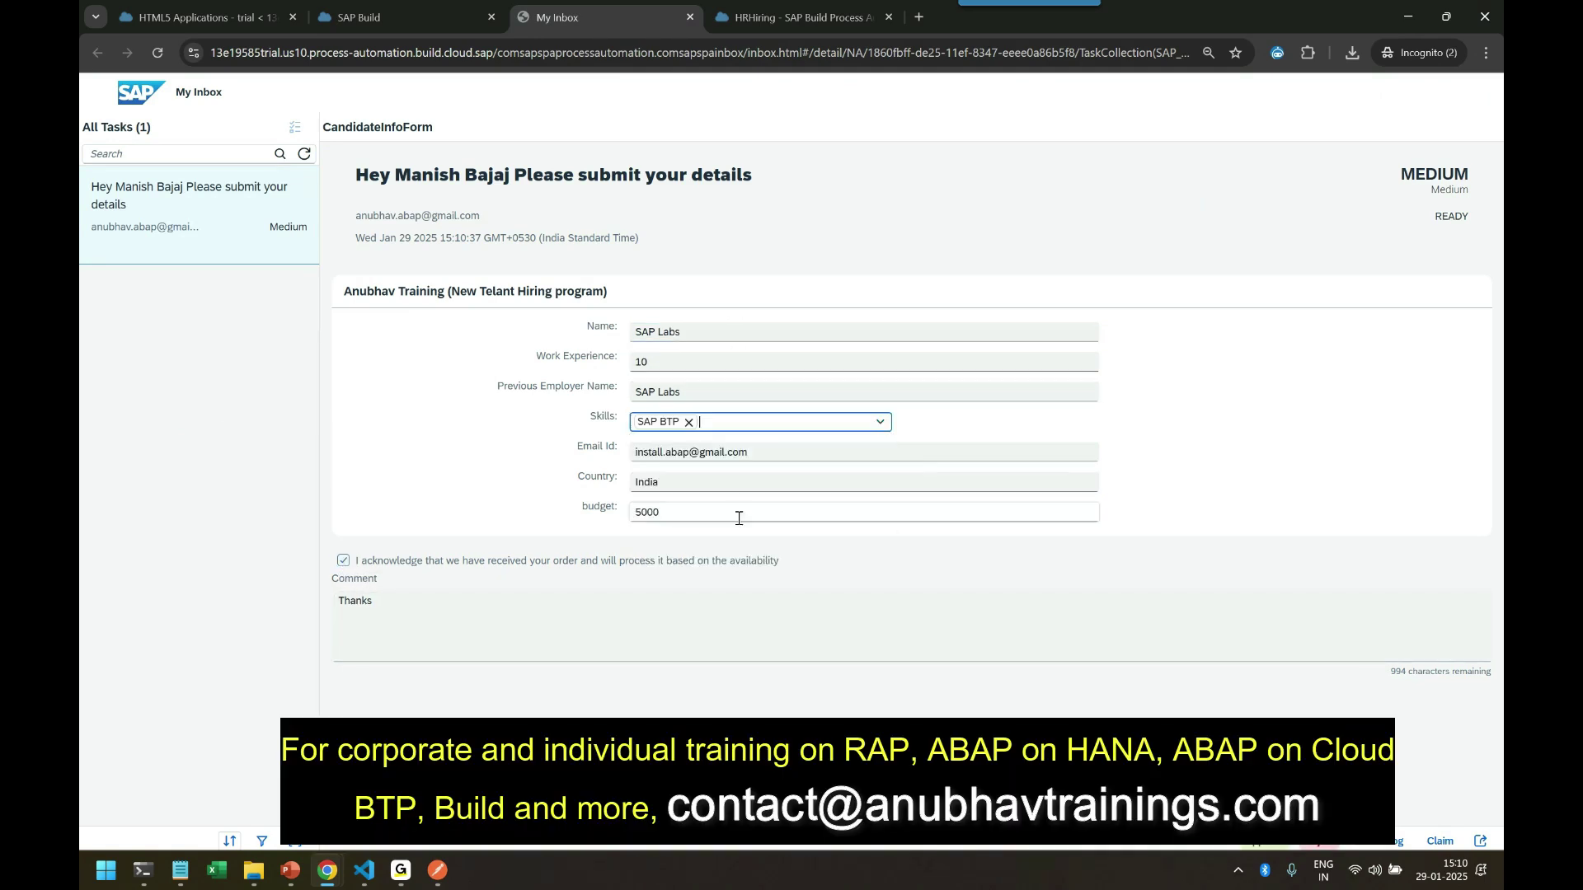
click(880, 422)
click(688, 517)
click(782, 655)
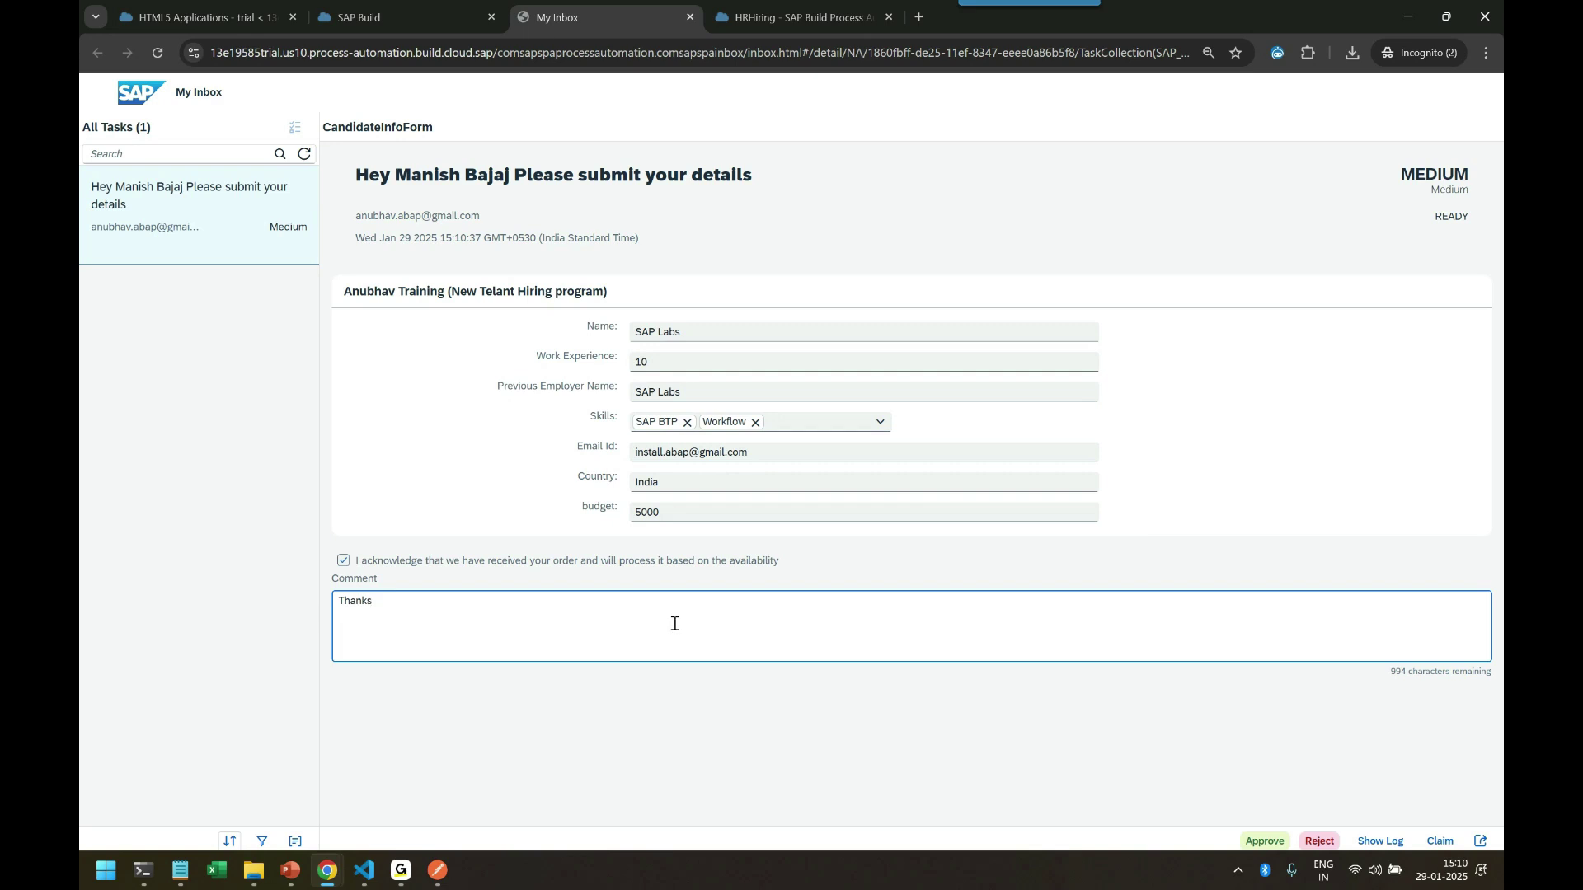
click(1262, 841)
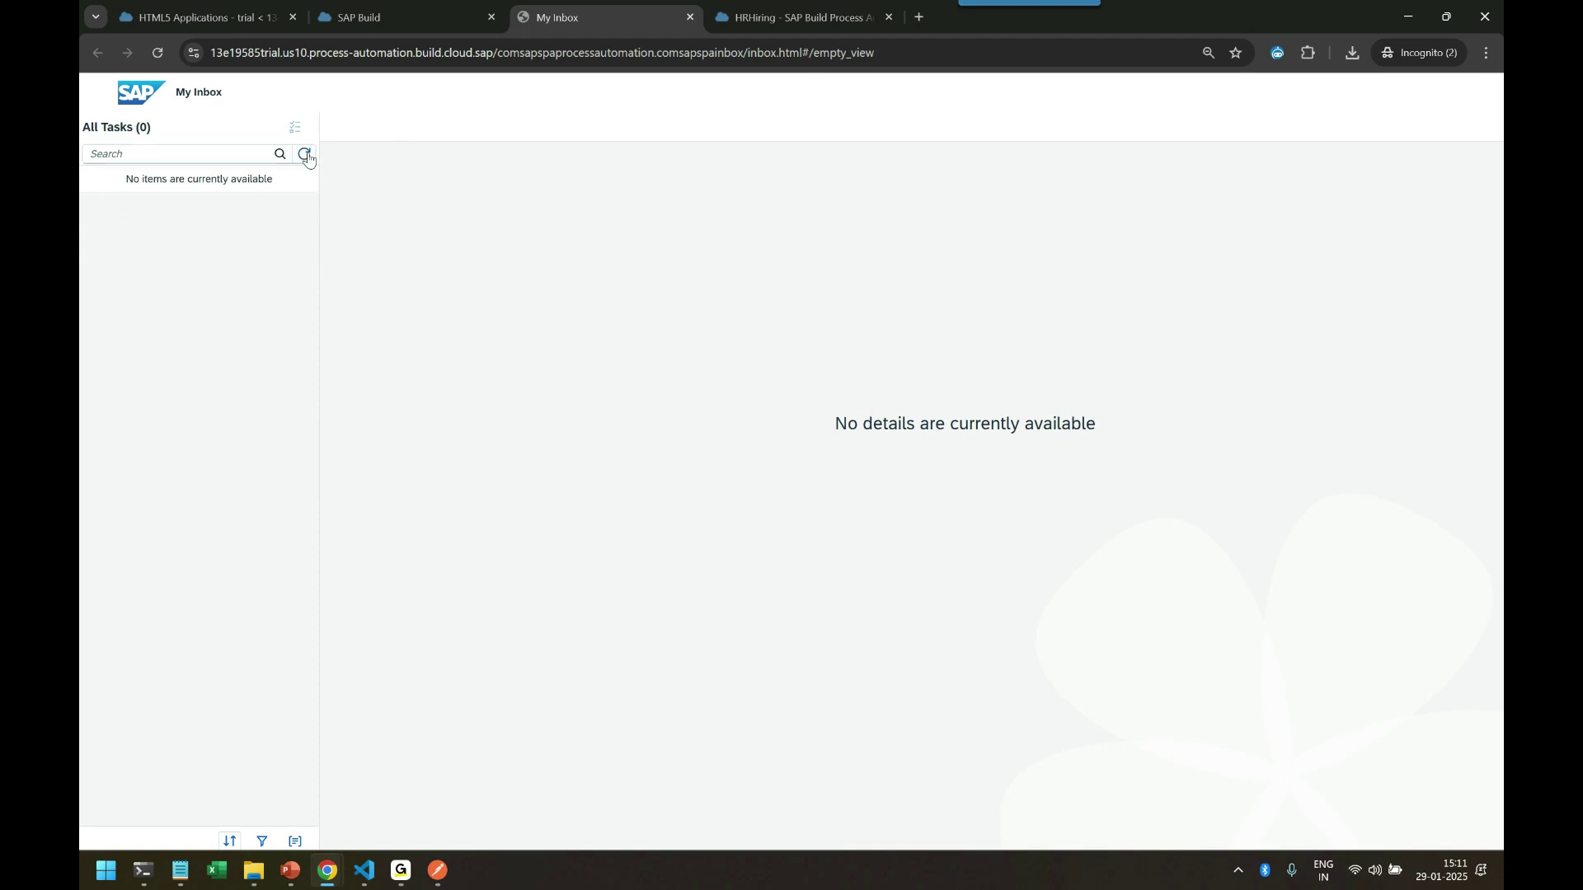
- Refresh My Inbox, review the HRApproval task's budget, country and email, and approve it
click(304, 154)
click(281, 211)
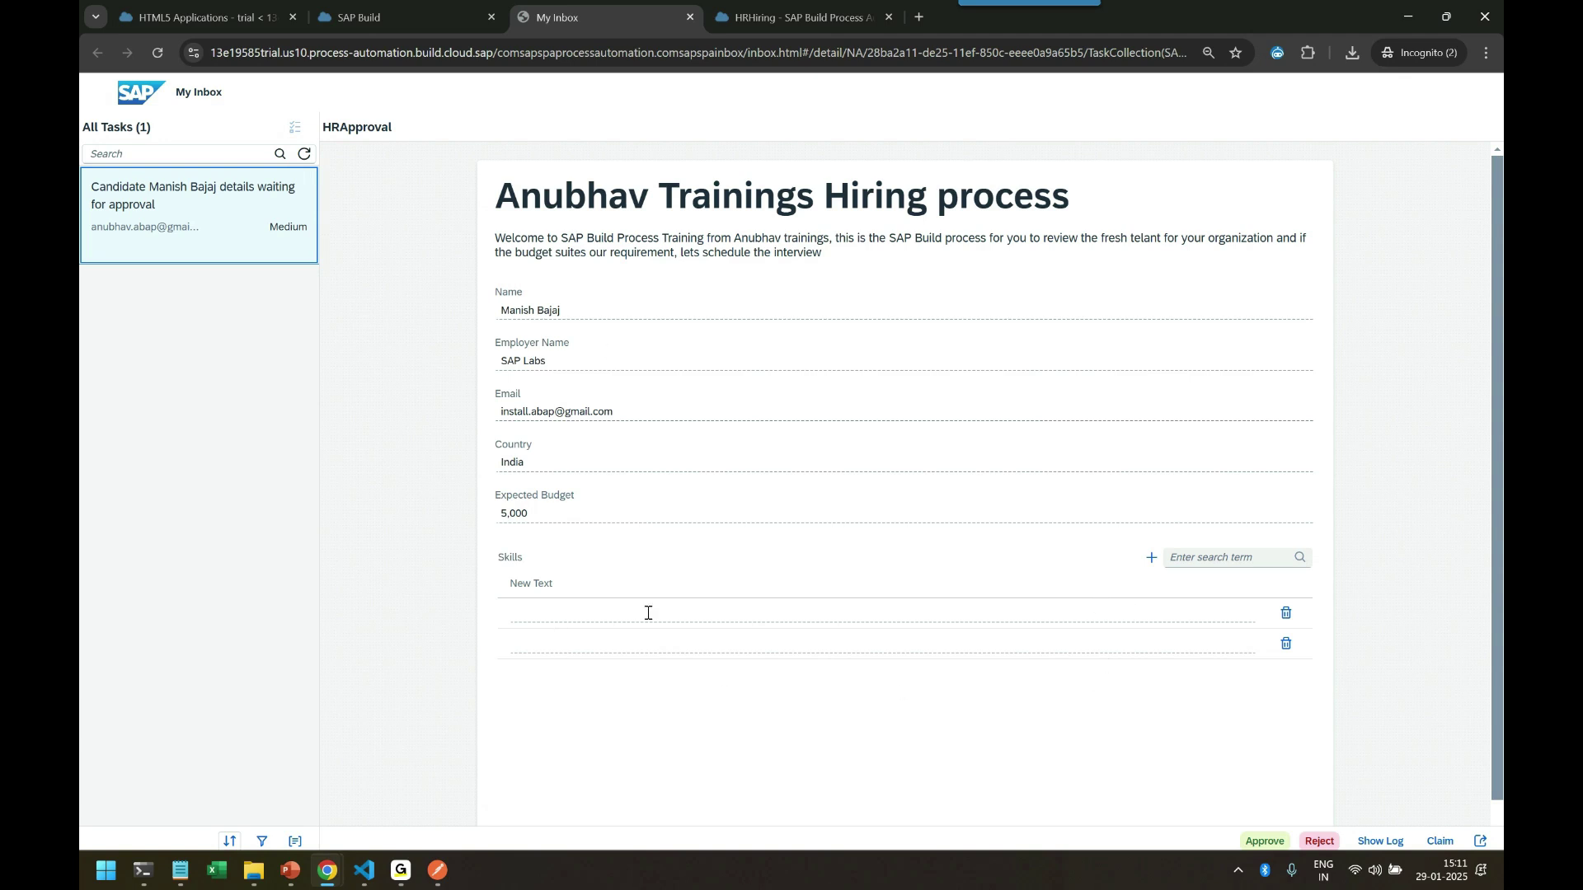
double_click(548, 514)
click(505, 469)
click(513, 408)
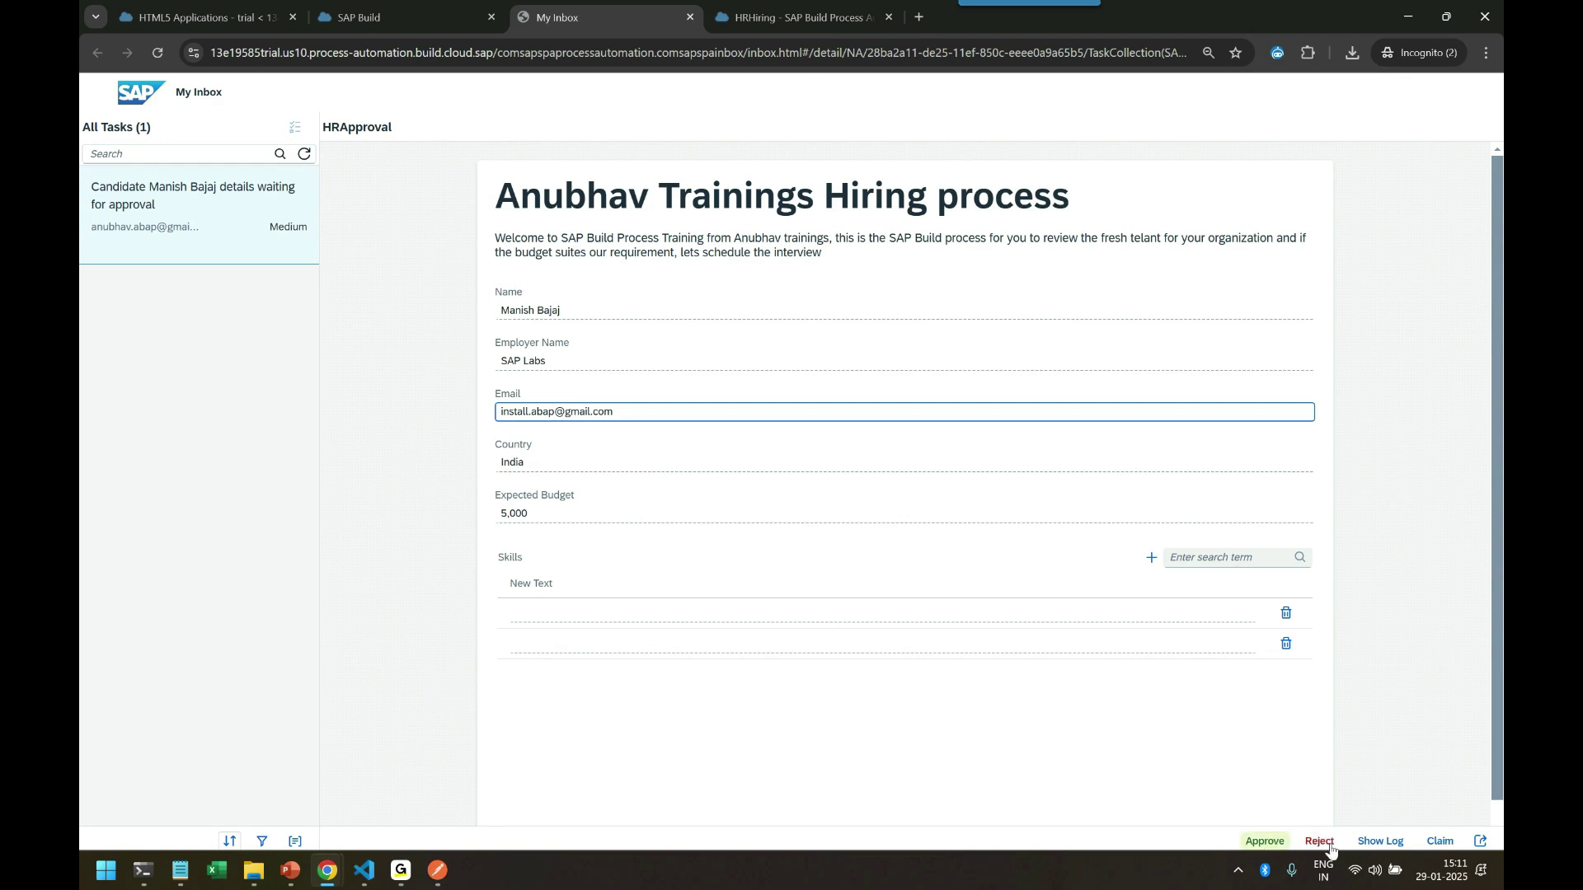
drag(615, 412, 495, 410)
click(915, 718)
click(1265, 840)
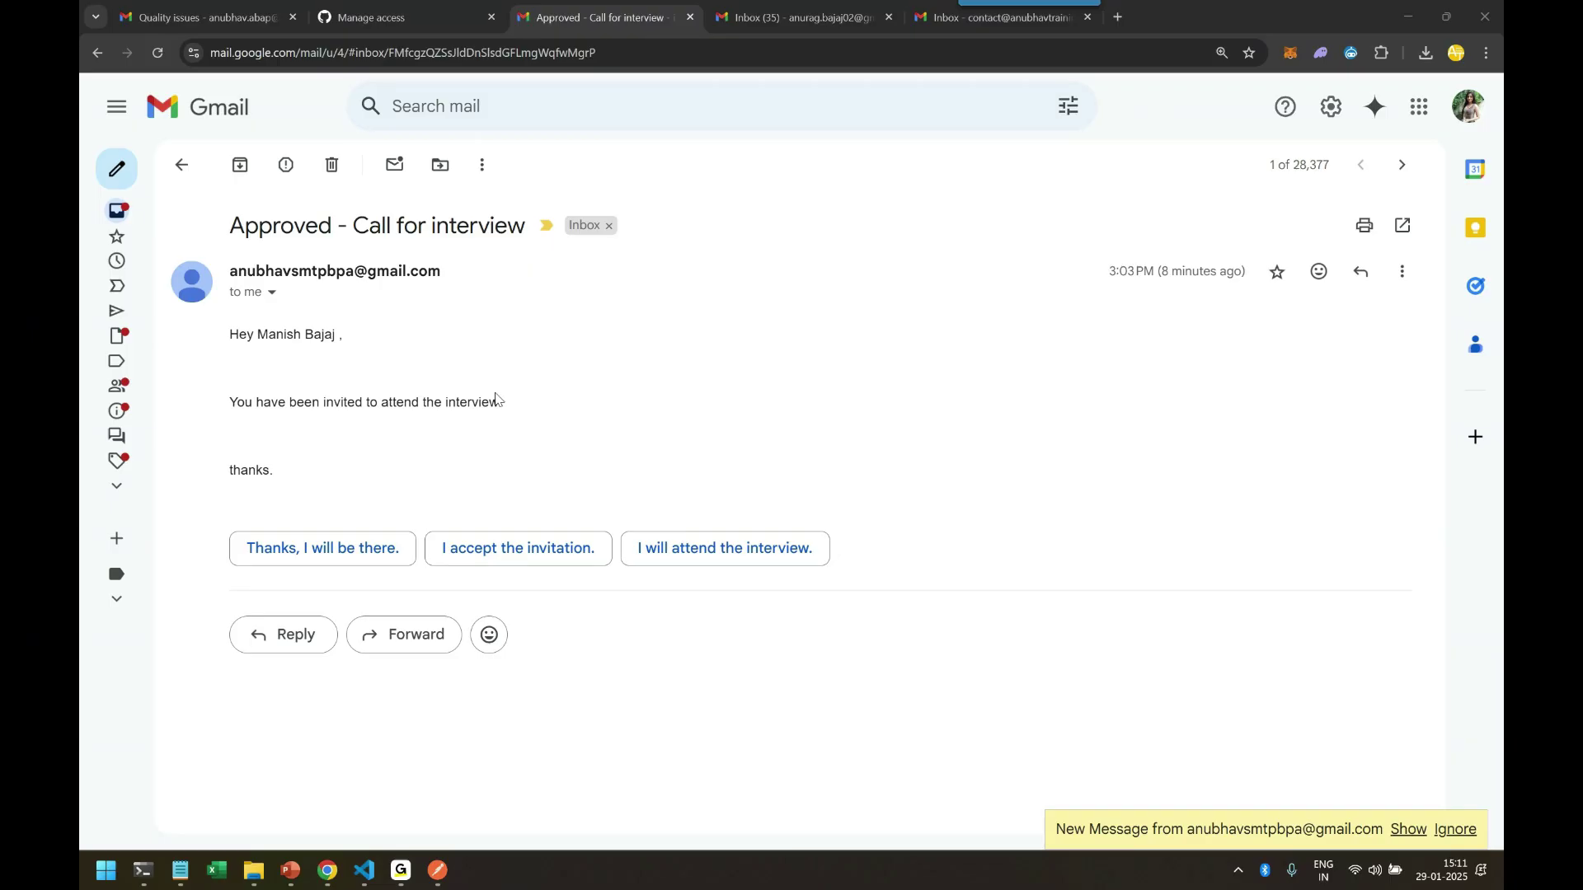
- Read the greeting and interview invitation in the 'Approved - Call for interview' email, then minimise Gmail
click(235, 396)
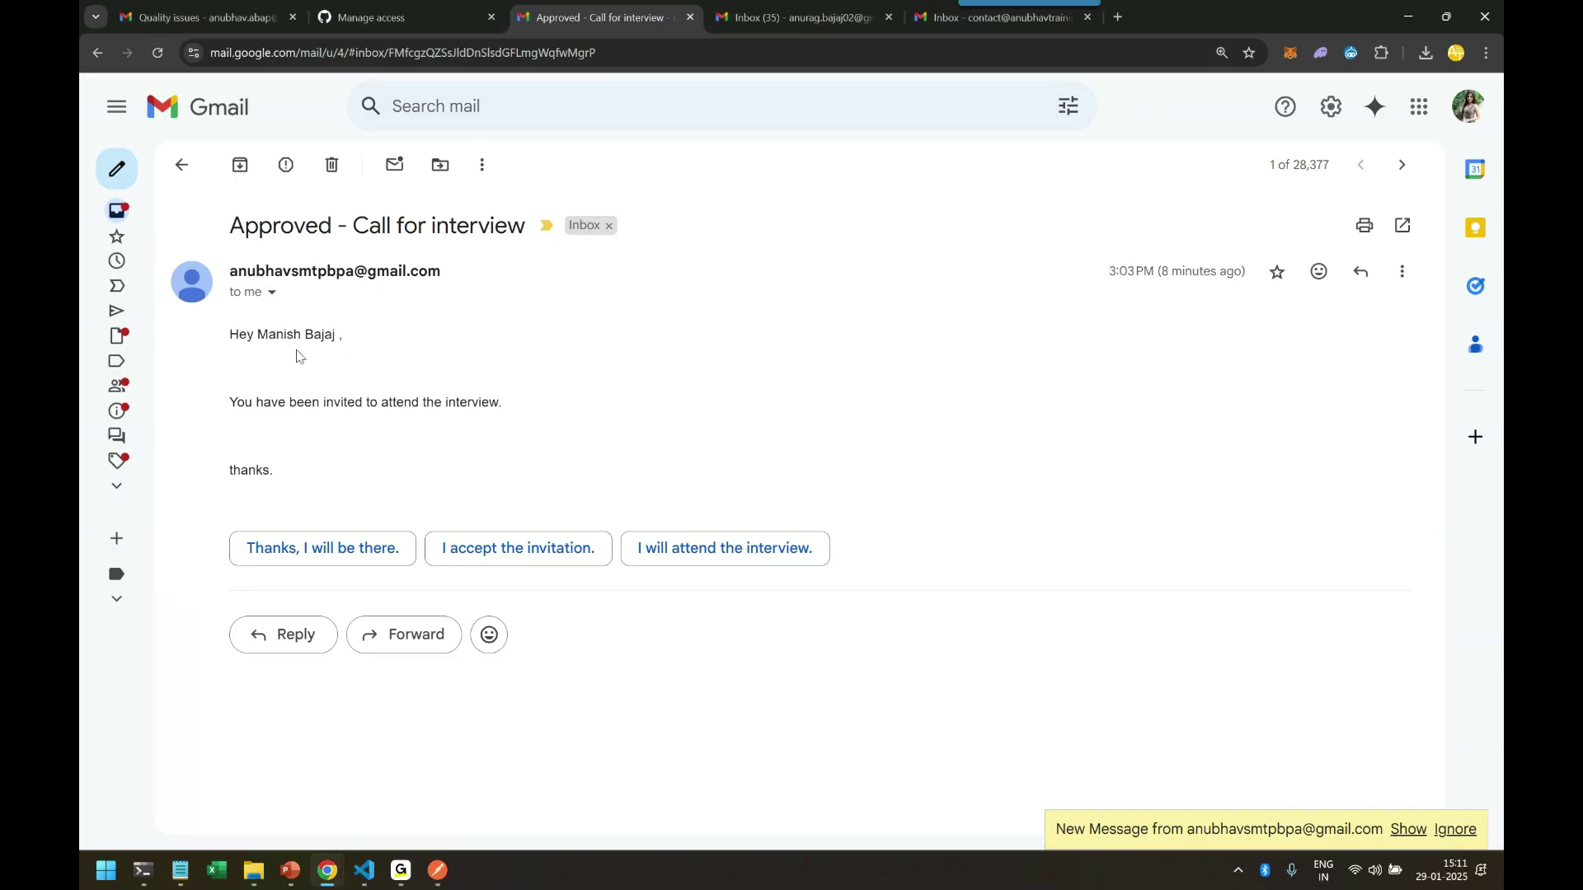
drag(233, 333, 359, 374)
click(360, 375)
drag(234, 402, 513, 405)
click(507, 453)
click(1408, 17)
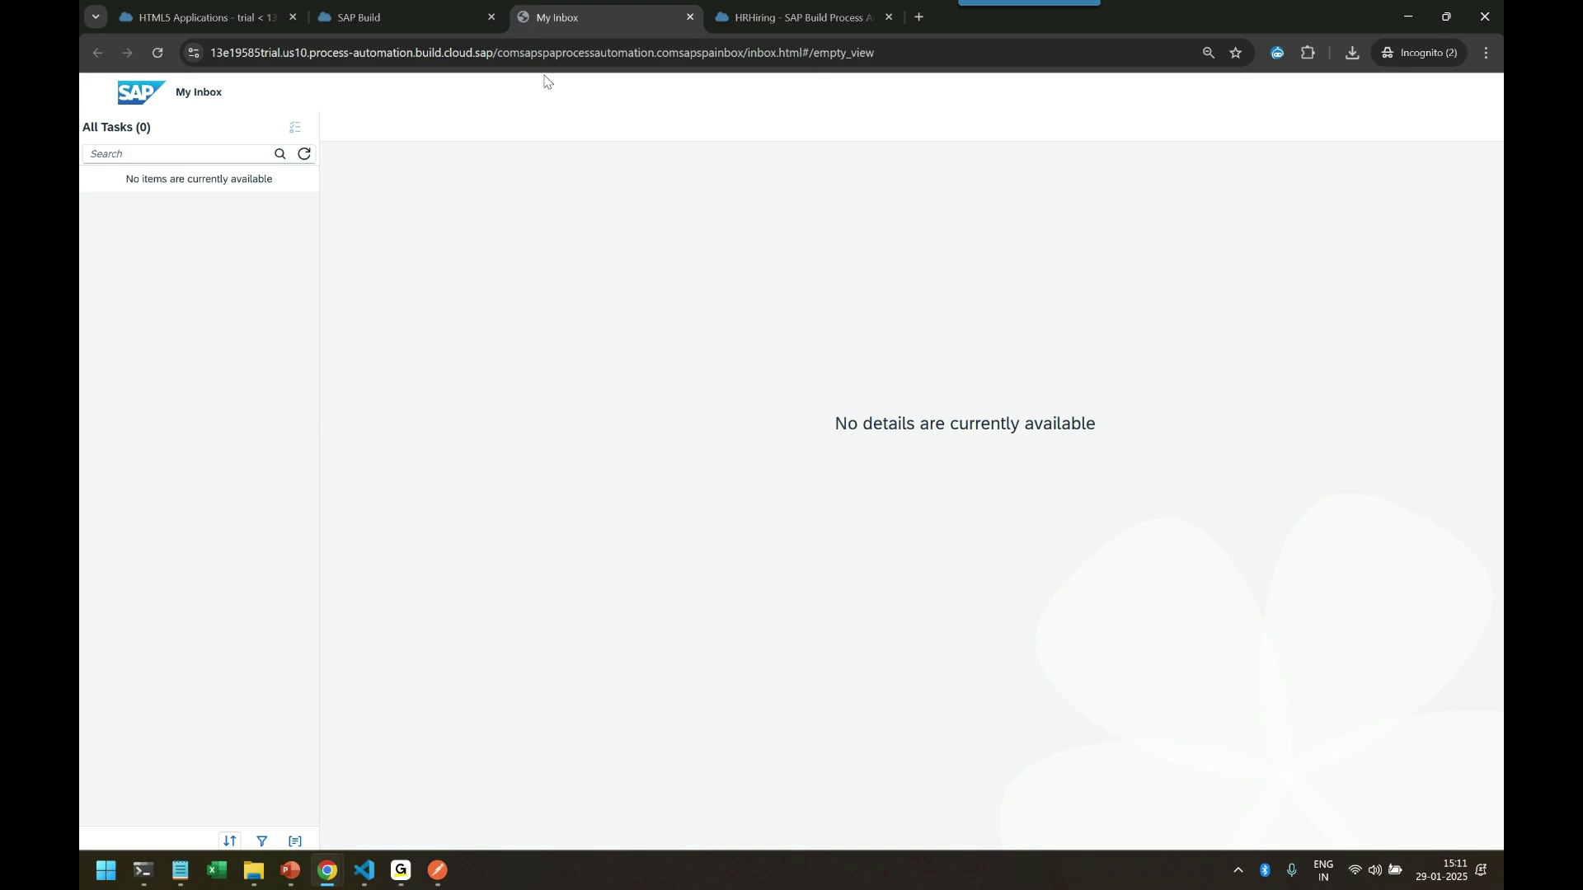
click(398, 20)
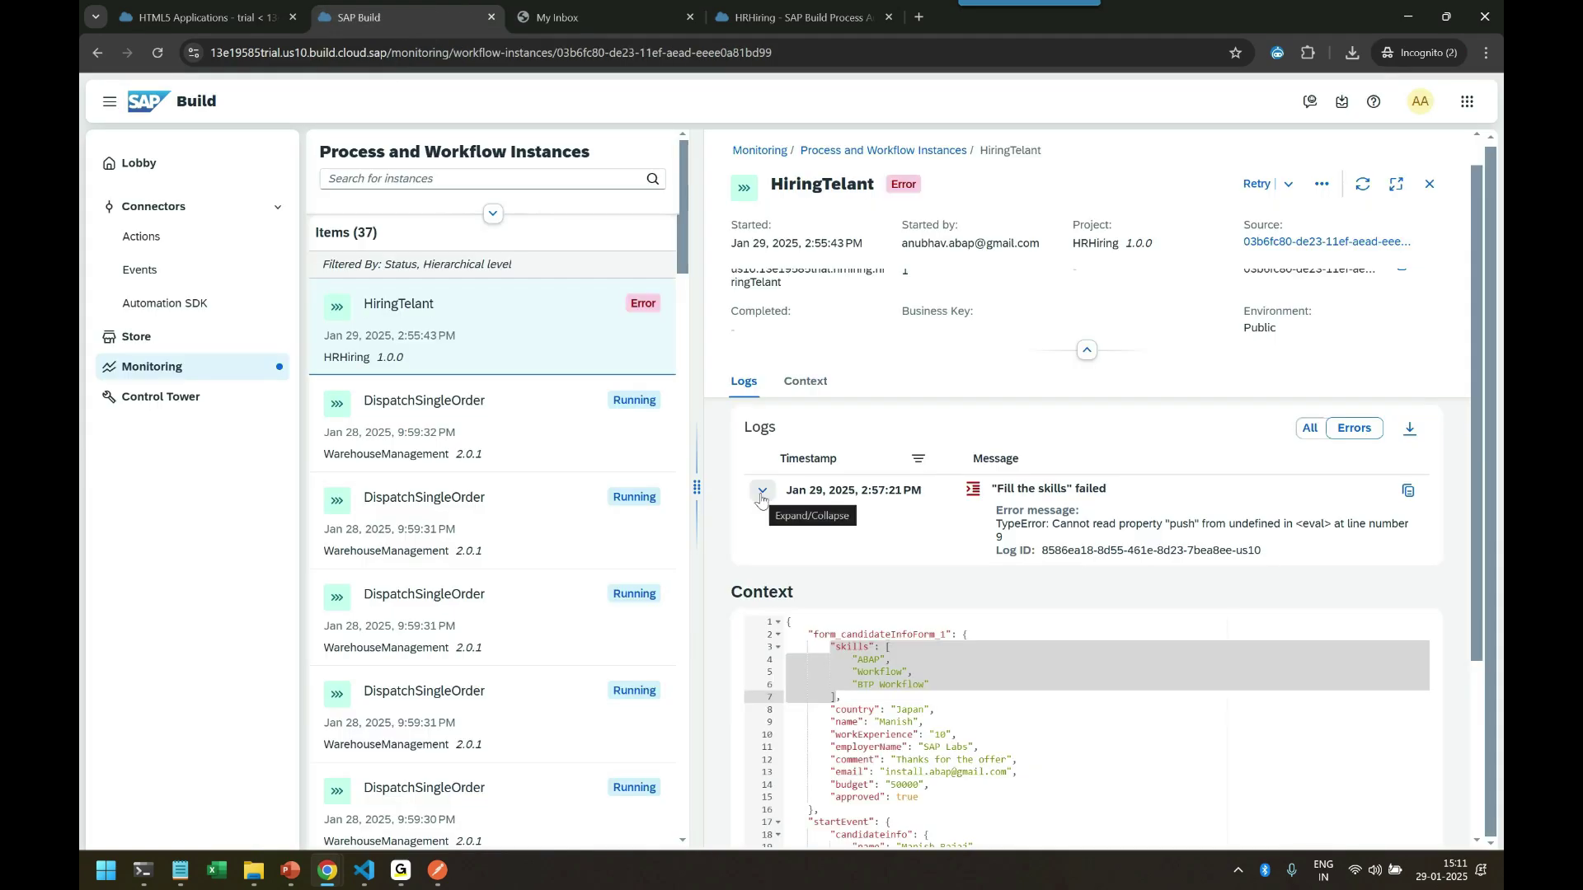
click(615, 13)
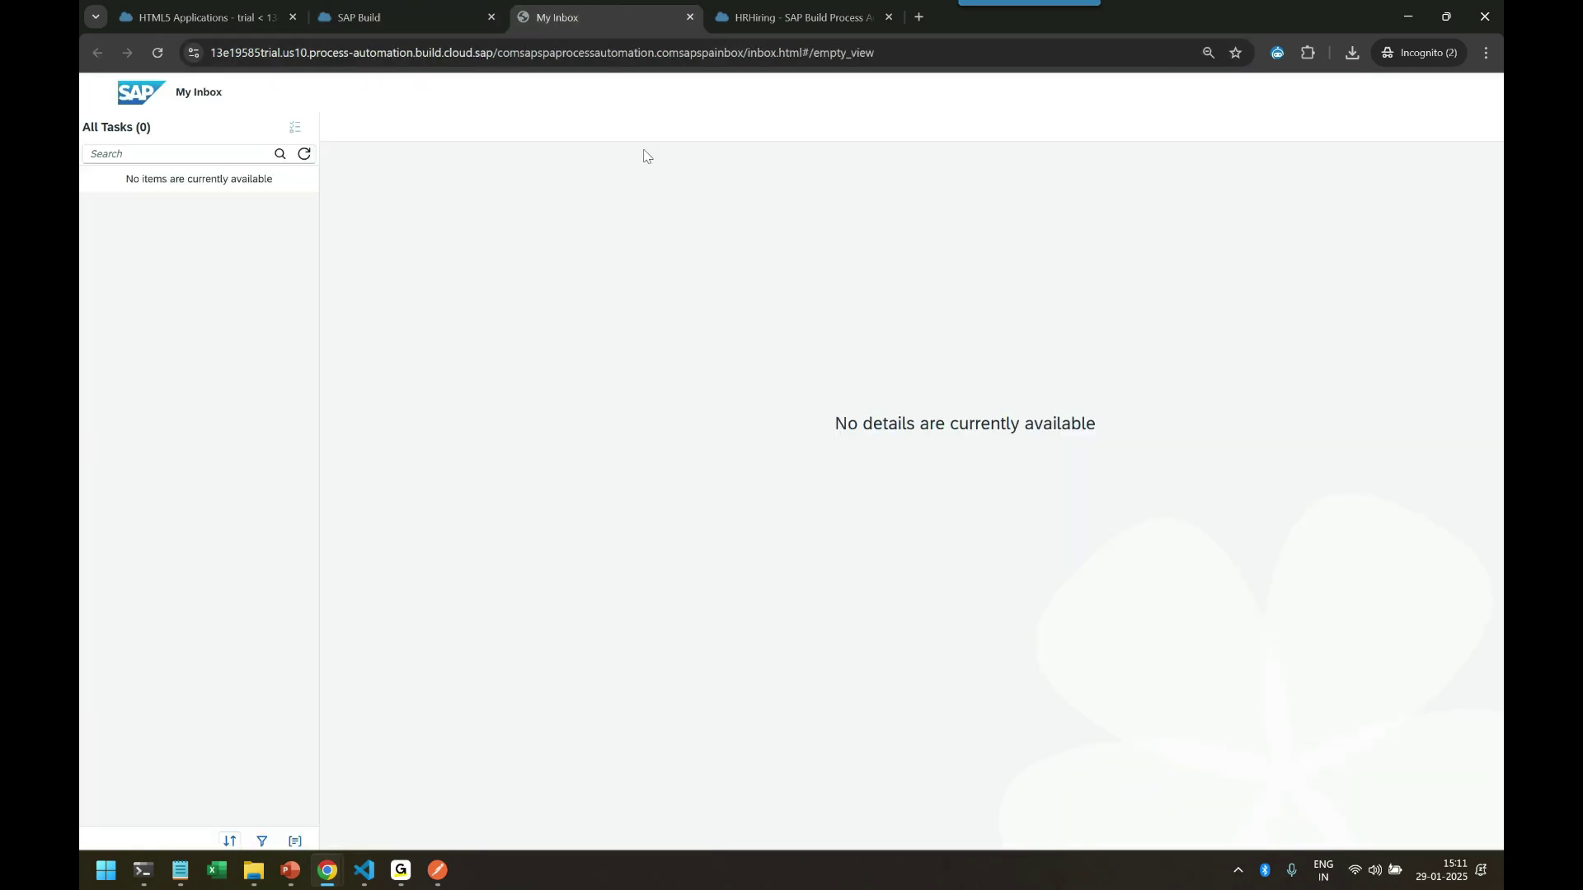